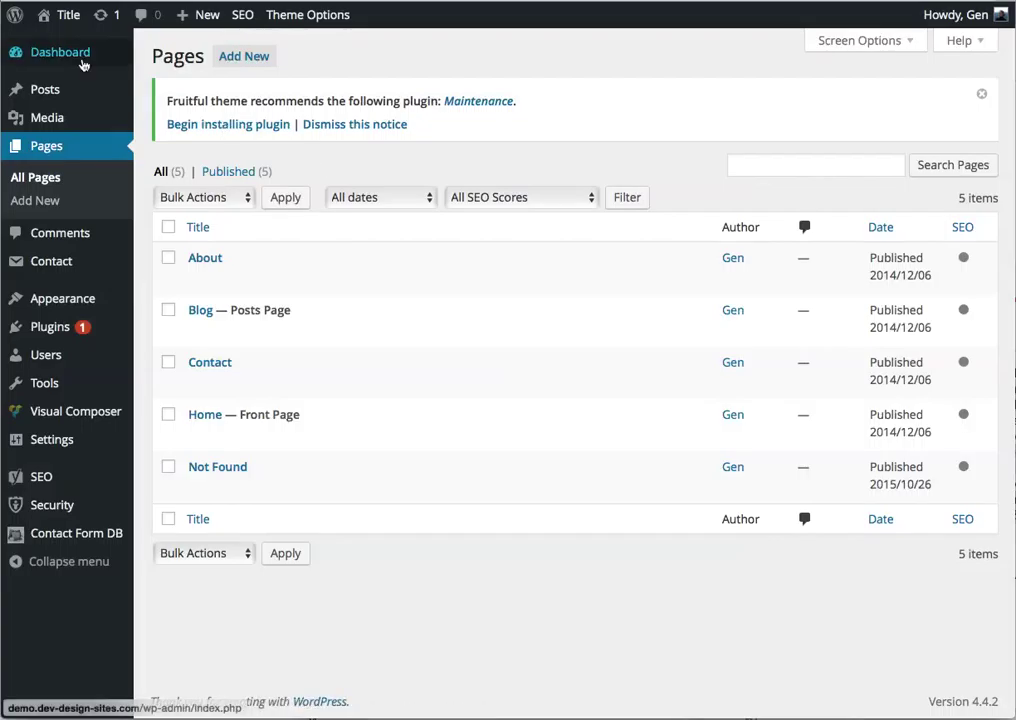
Step: Open the Home page in the WordPress page editor
right_click(63, 18)
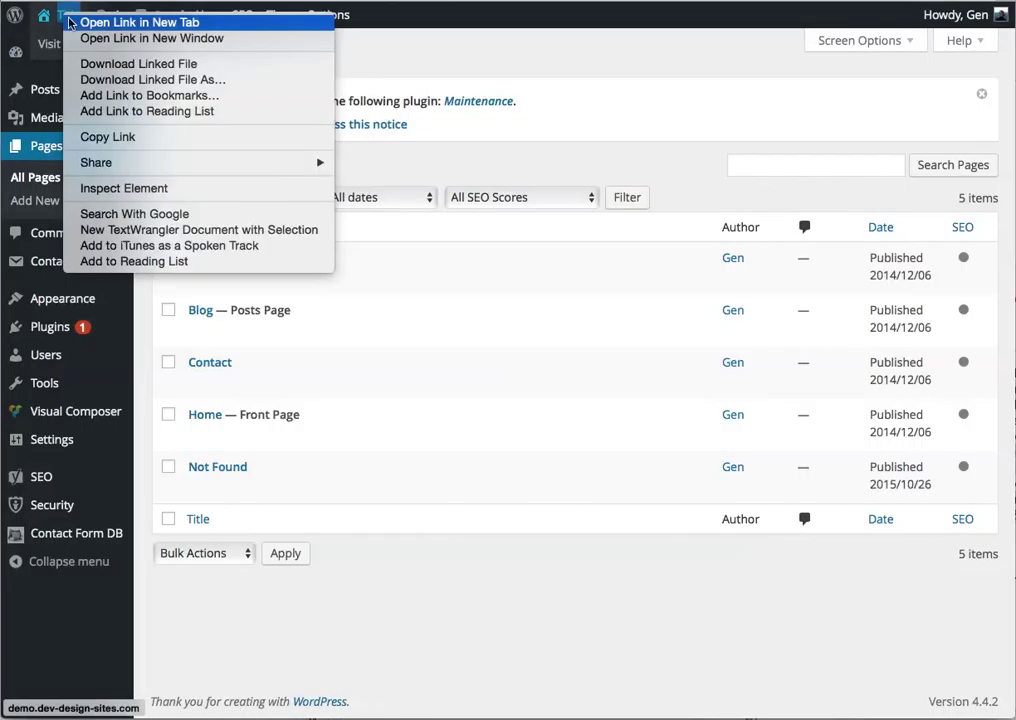
key(Escape)
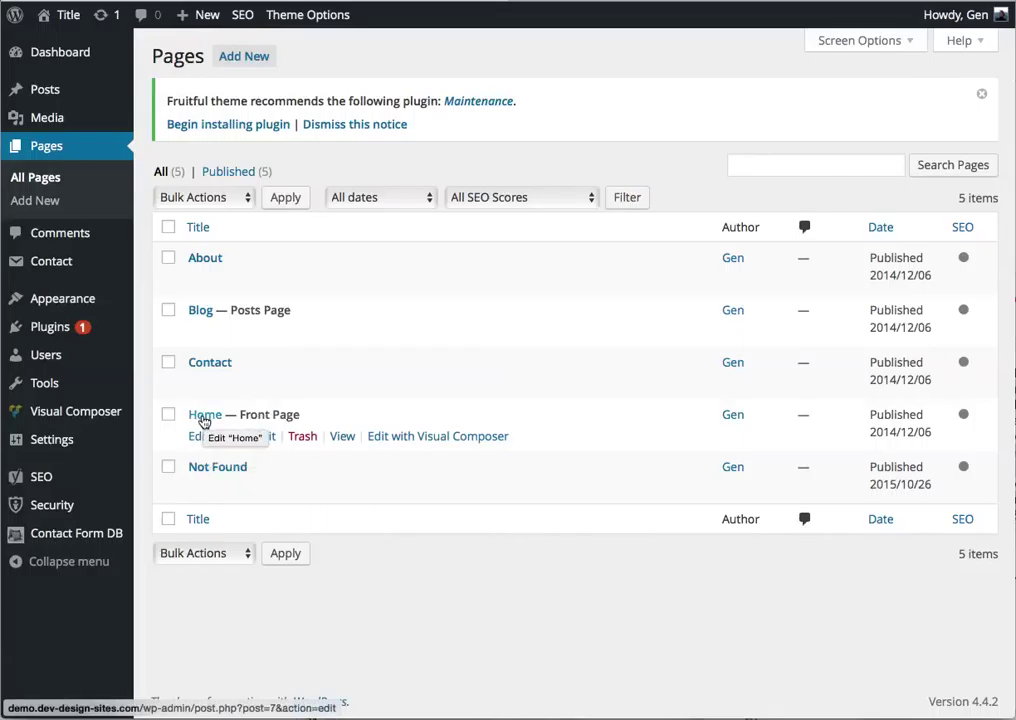
click(437, 436)
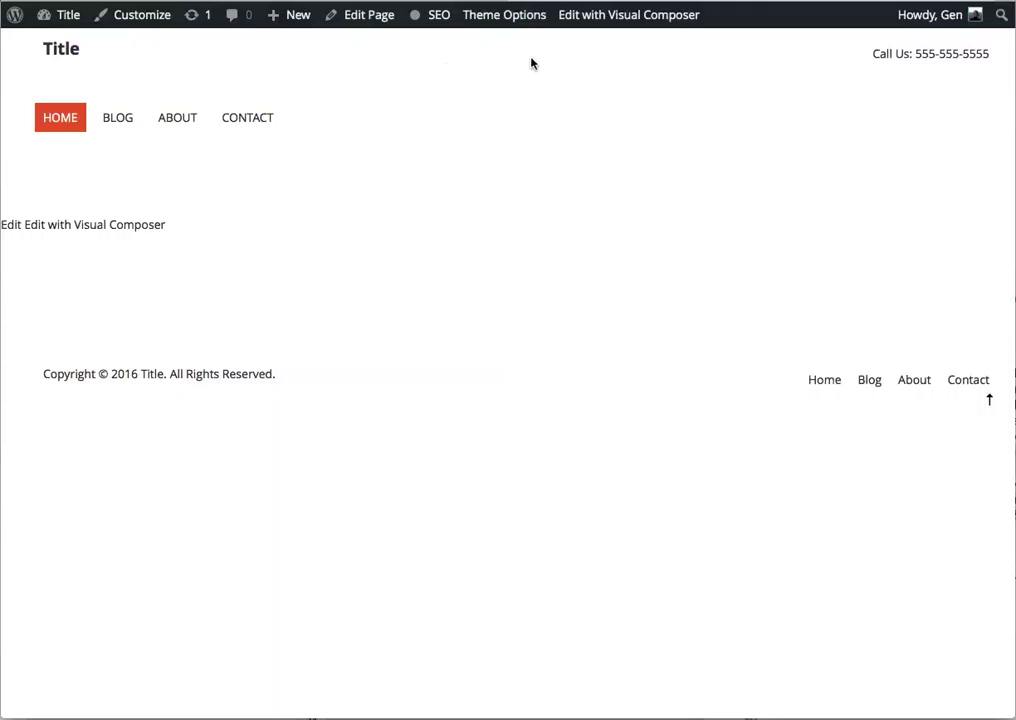
click(368, 16)
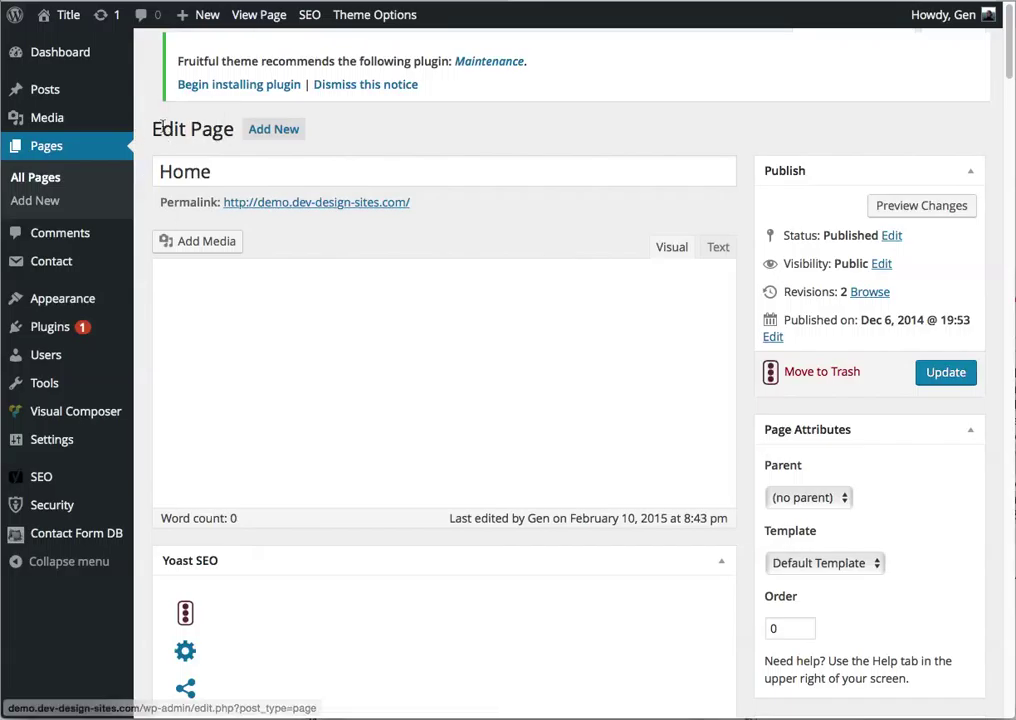
drag(153, 129, 235, 130)
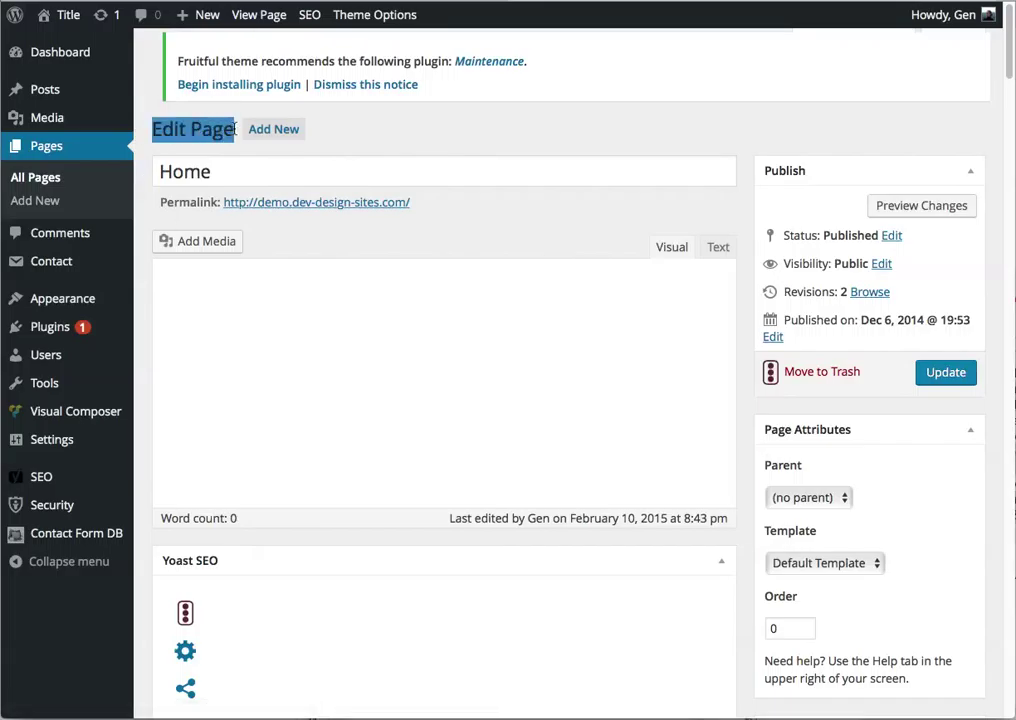
click(211, 132)
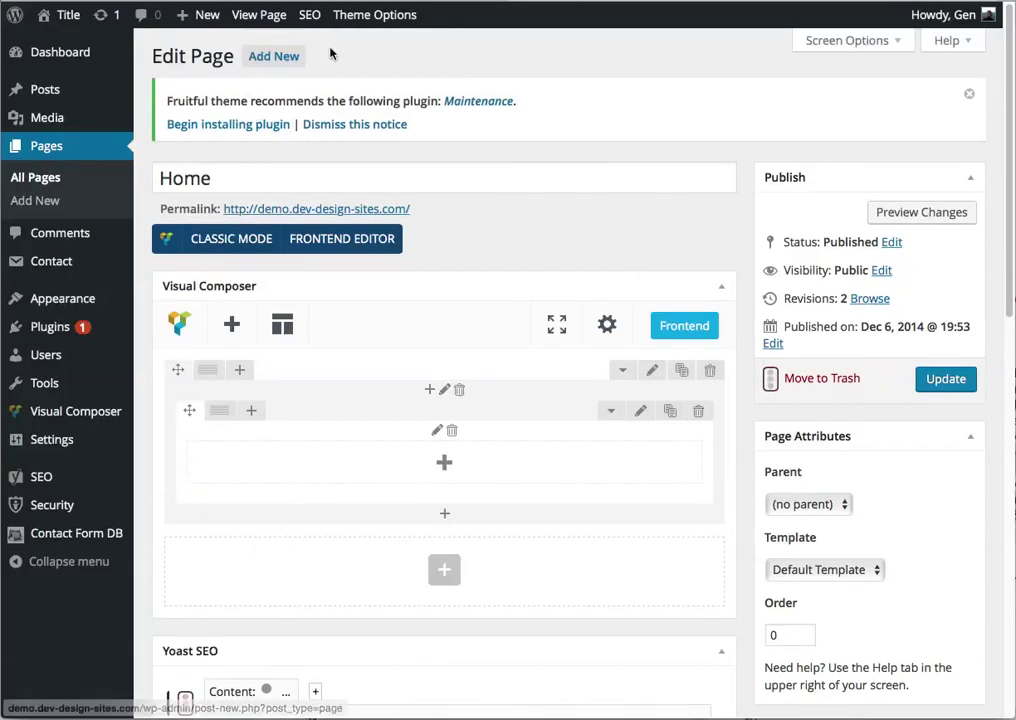
Step: Show the screen options, collapse the Publish box, and hide the Page Attributes box and show it again
click(896, 41)
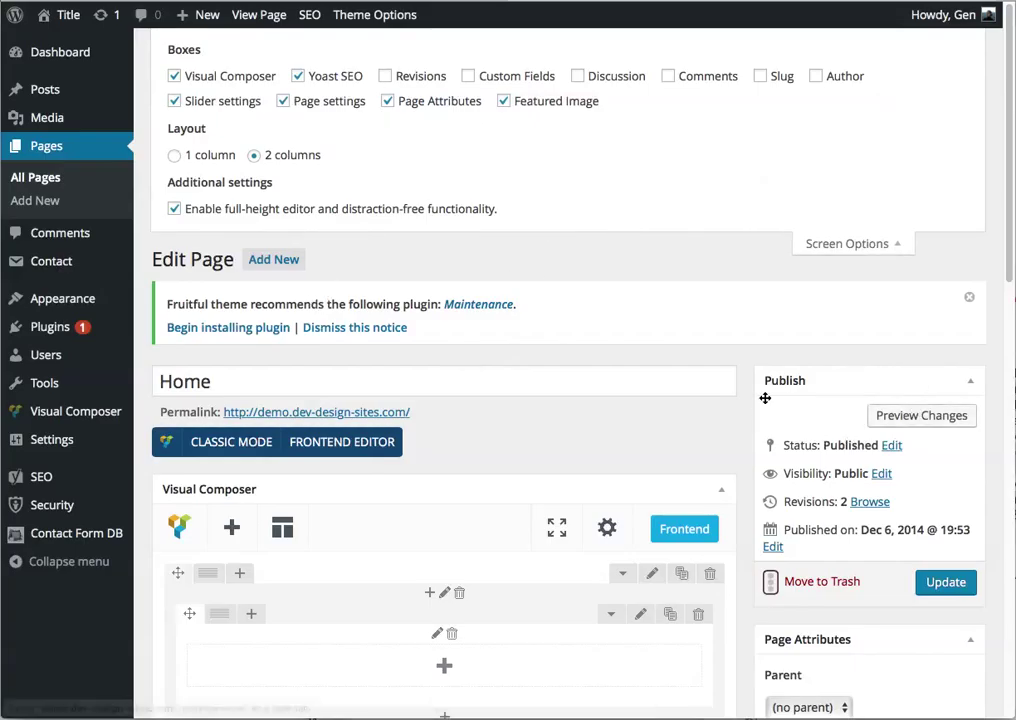
click(971, 383)
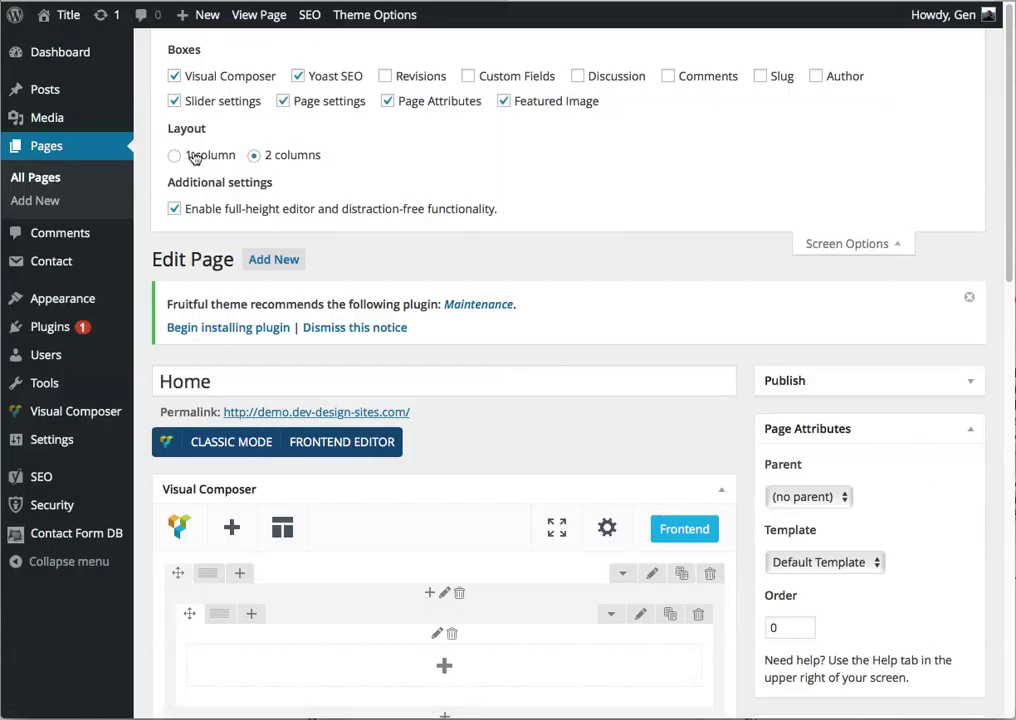
click(387, 102)
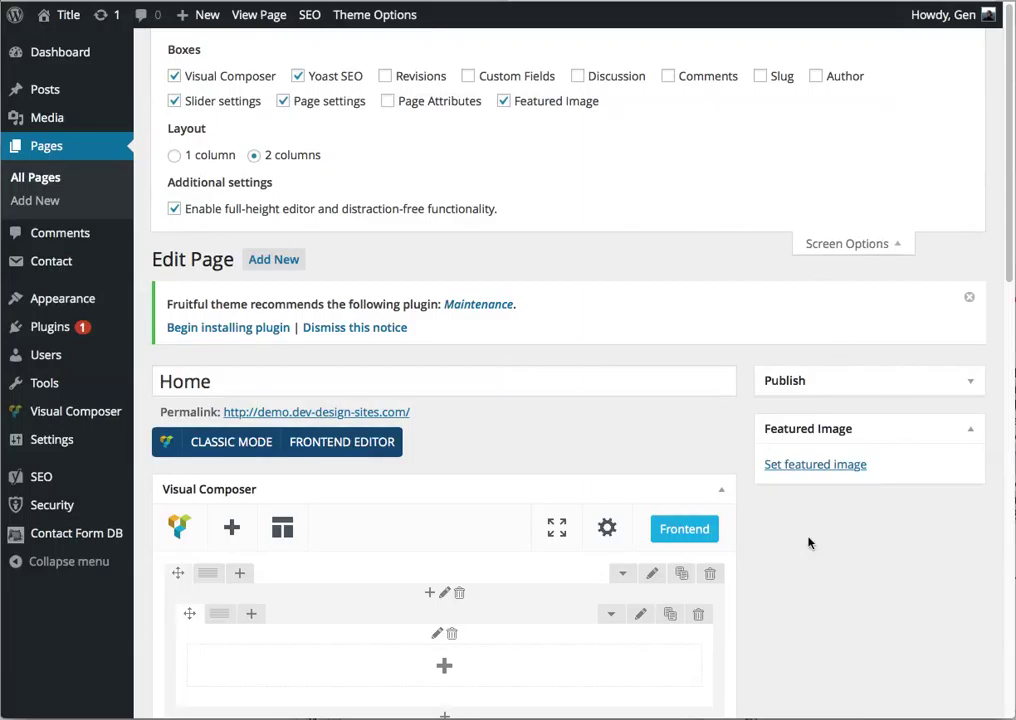
click(387, 102)
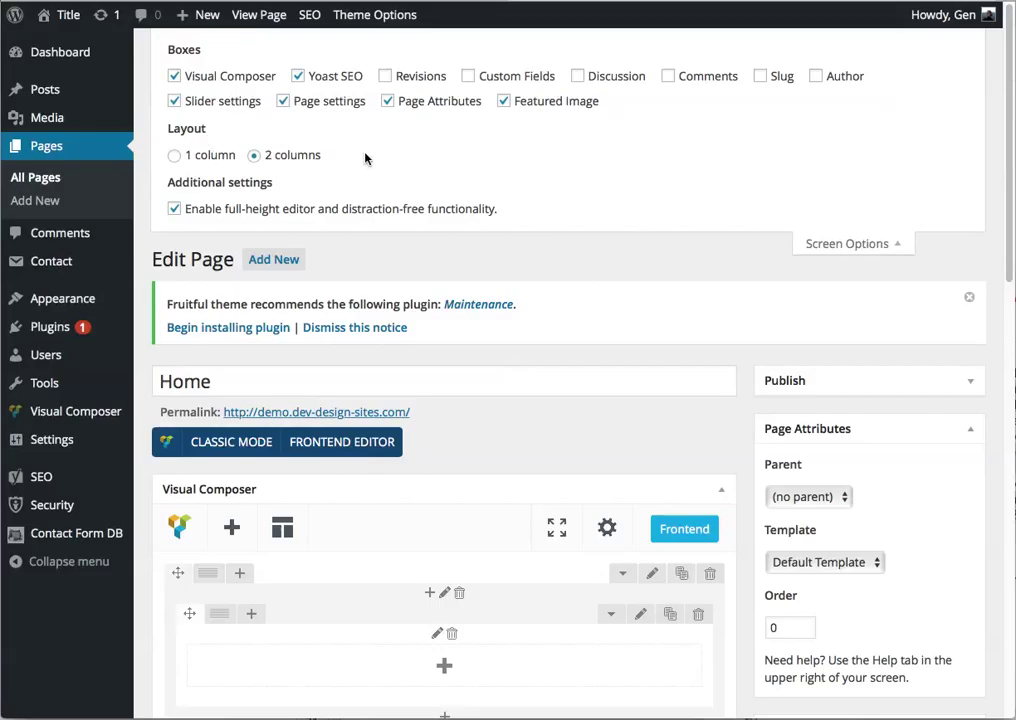
Step: Try the one-column editor layout, return to two columns, and close the screen options
click(174, 157)
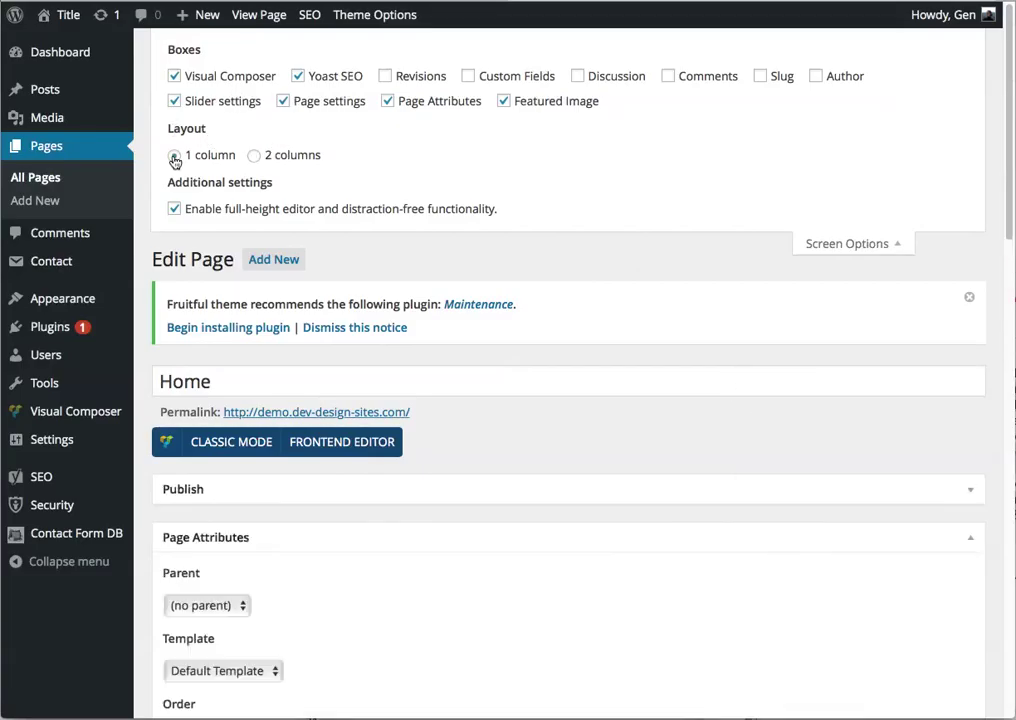
click(255, 157)
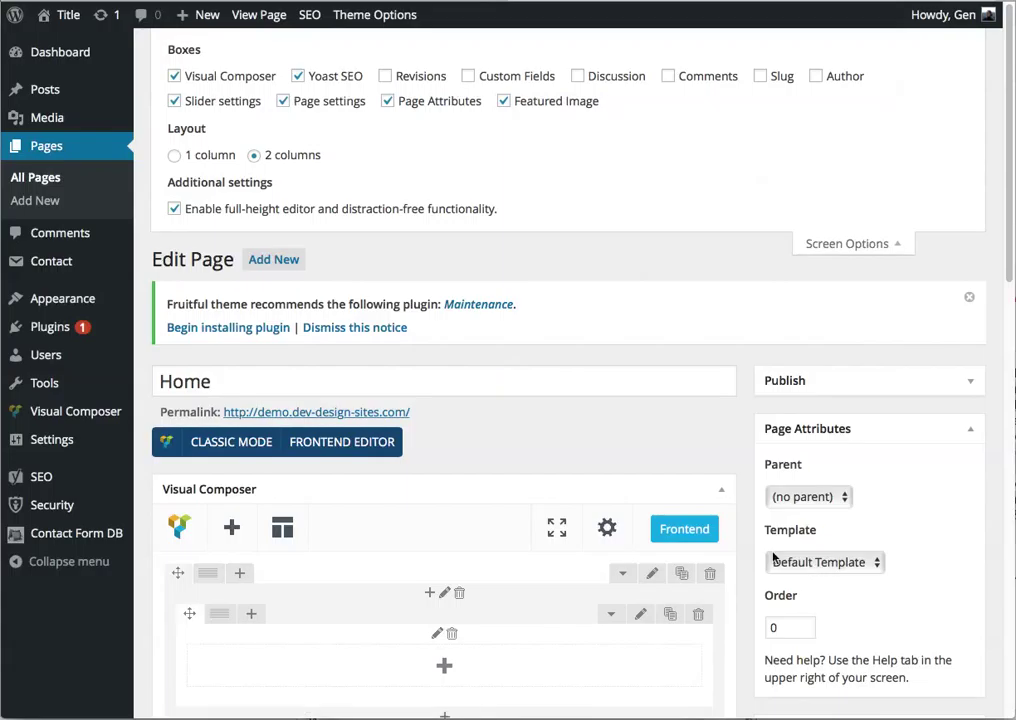
click(851, 244)
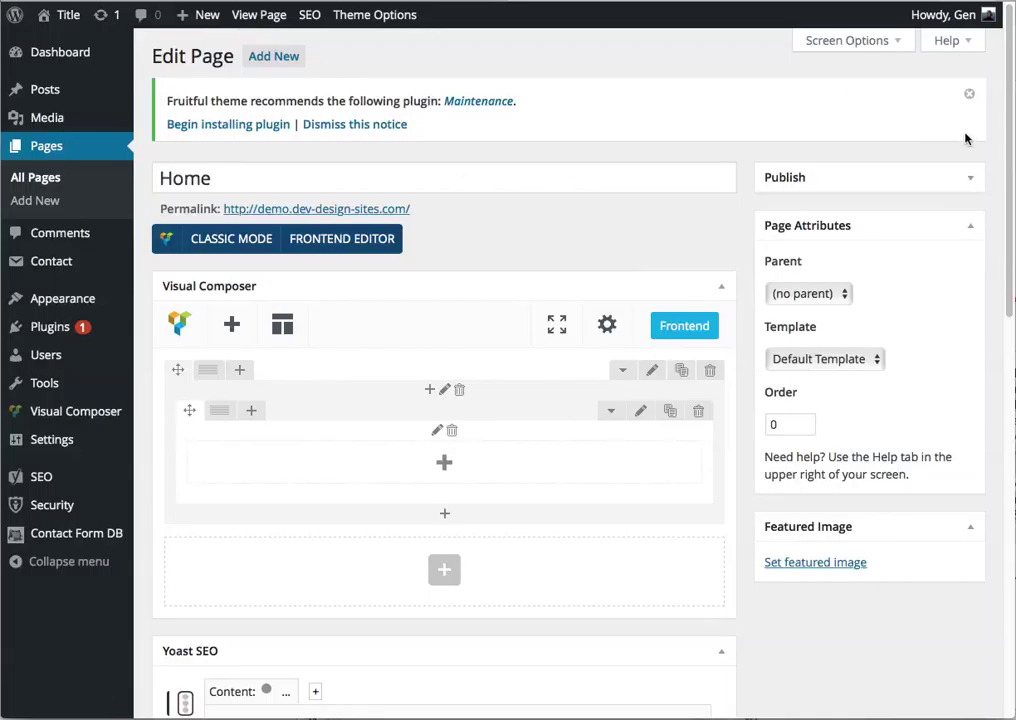
Step: Move the Featured Image box above Page Attributes and leave the Publish box expanded
click(971, 183)
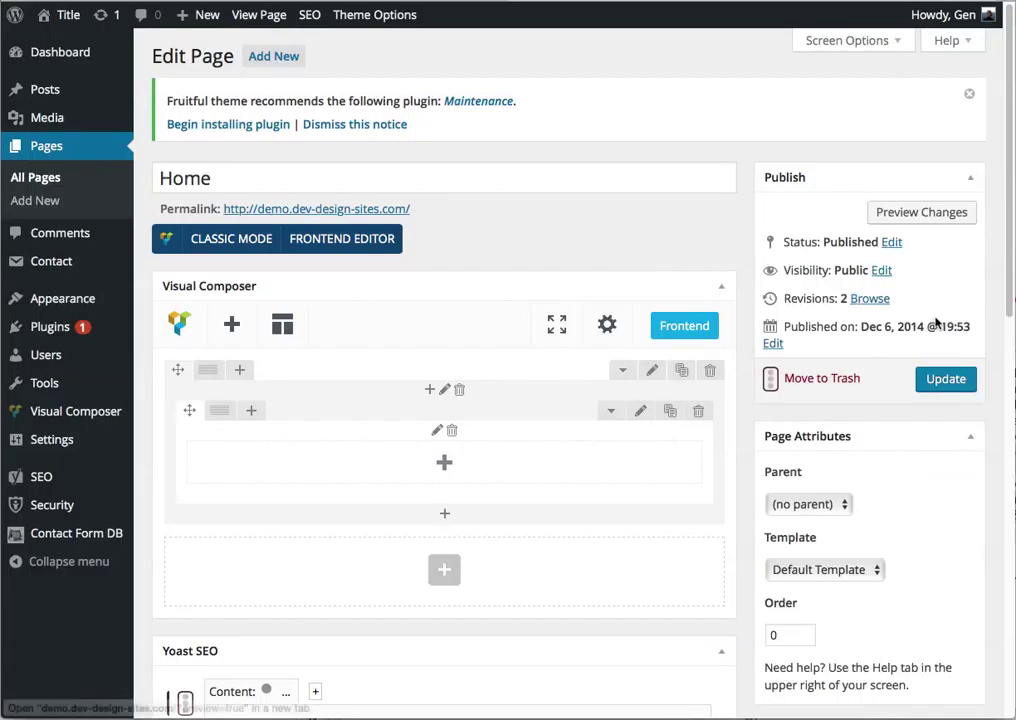
click(973, 177)
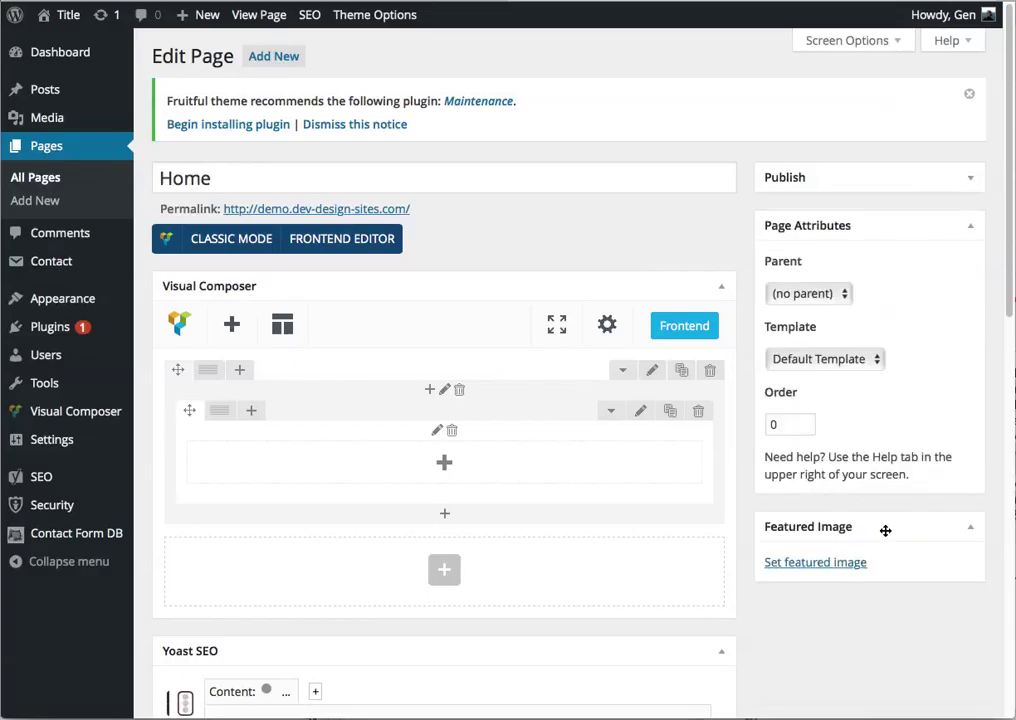
drag(886, 531, 886, 226)
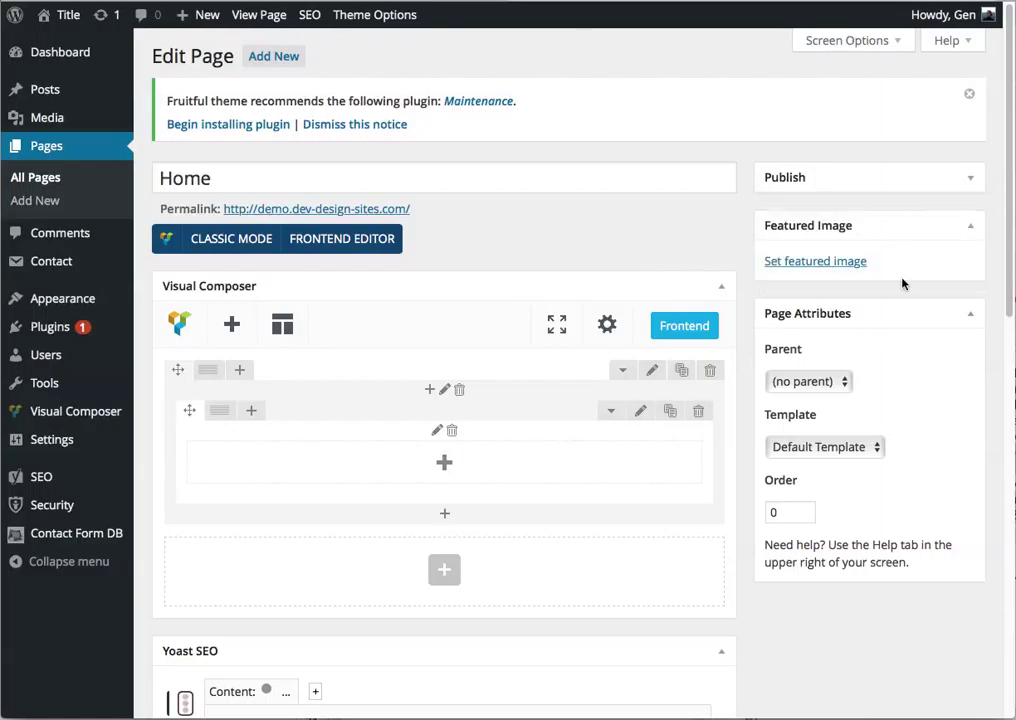
click(969, 181)
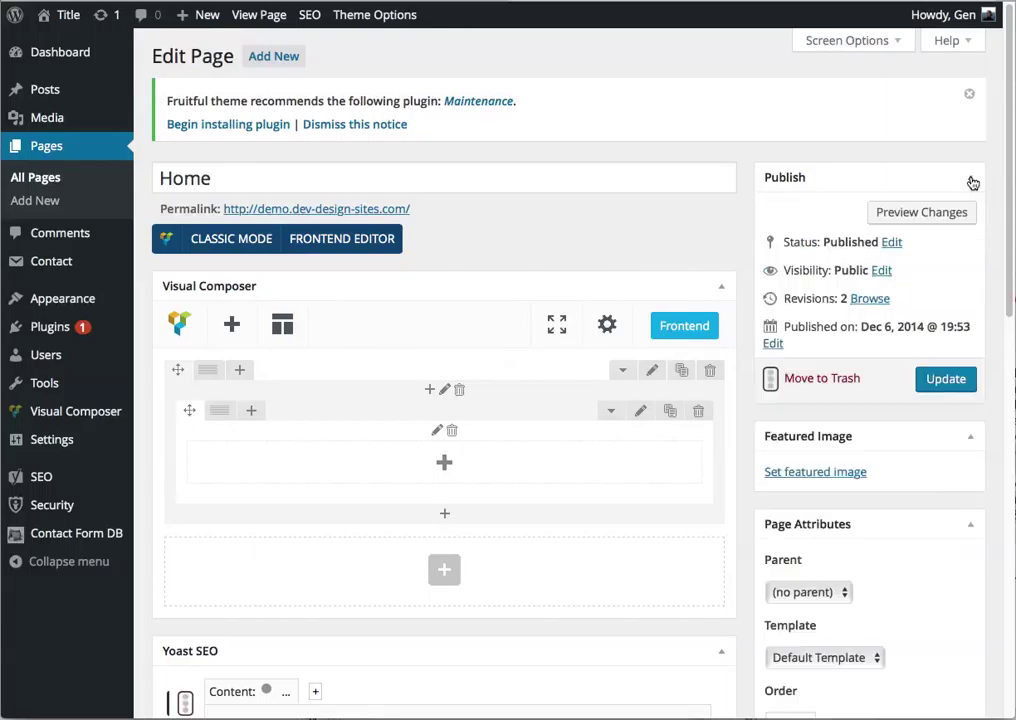
click(971, 182)
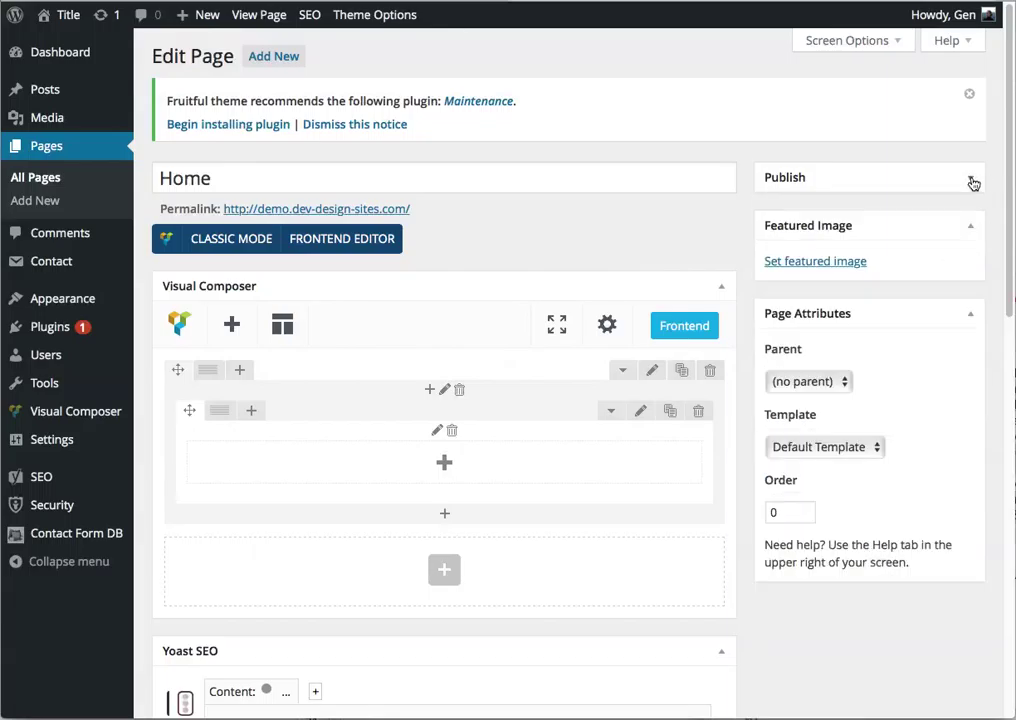
click(972, 182)
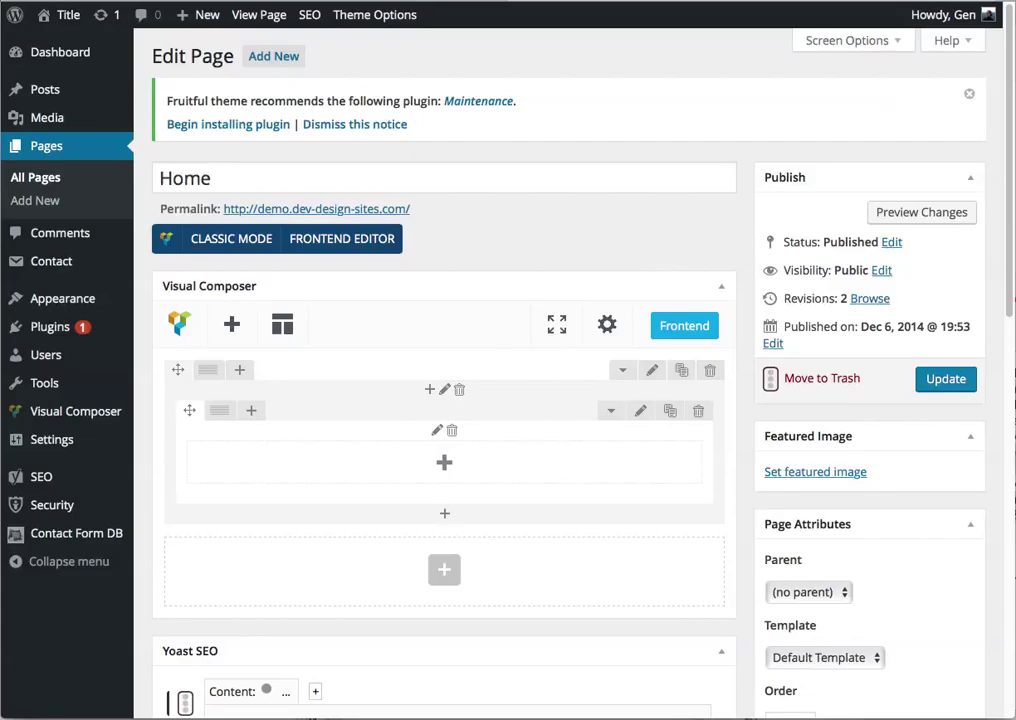
Step: Look through the Yoast SEO, Slider settings and Page settings boxes of the Home page and return to its start
scroll(1012, 148, down, 10)
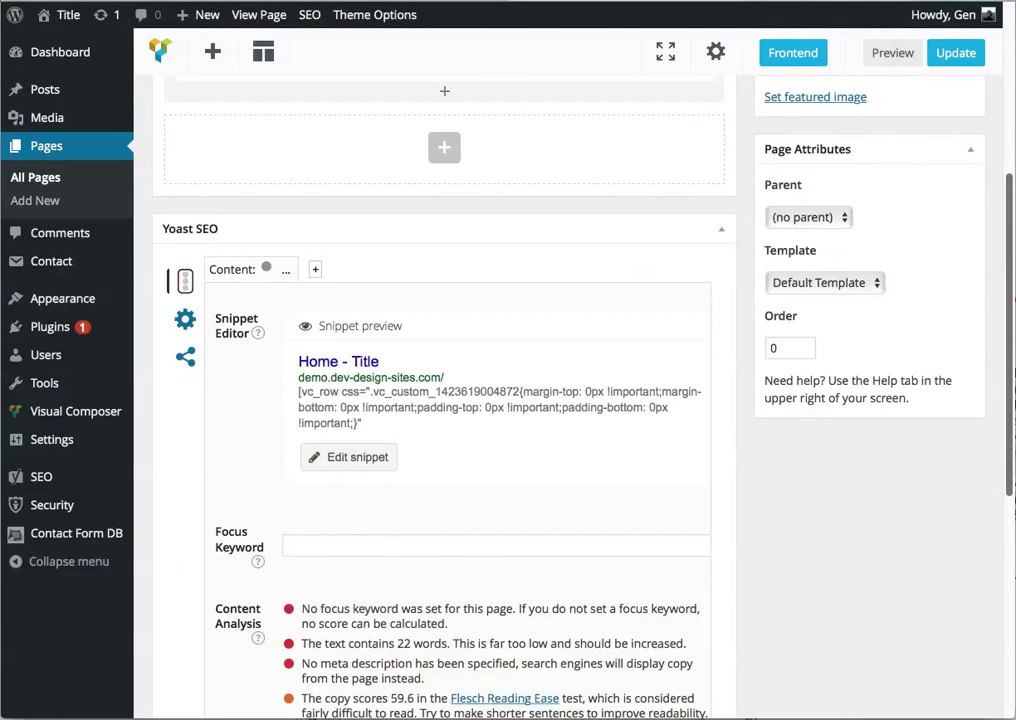
scroll(568, 400, down, 1)
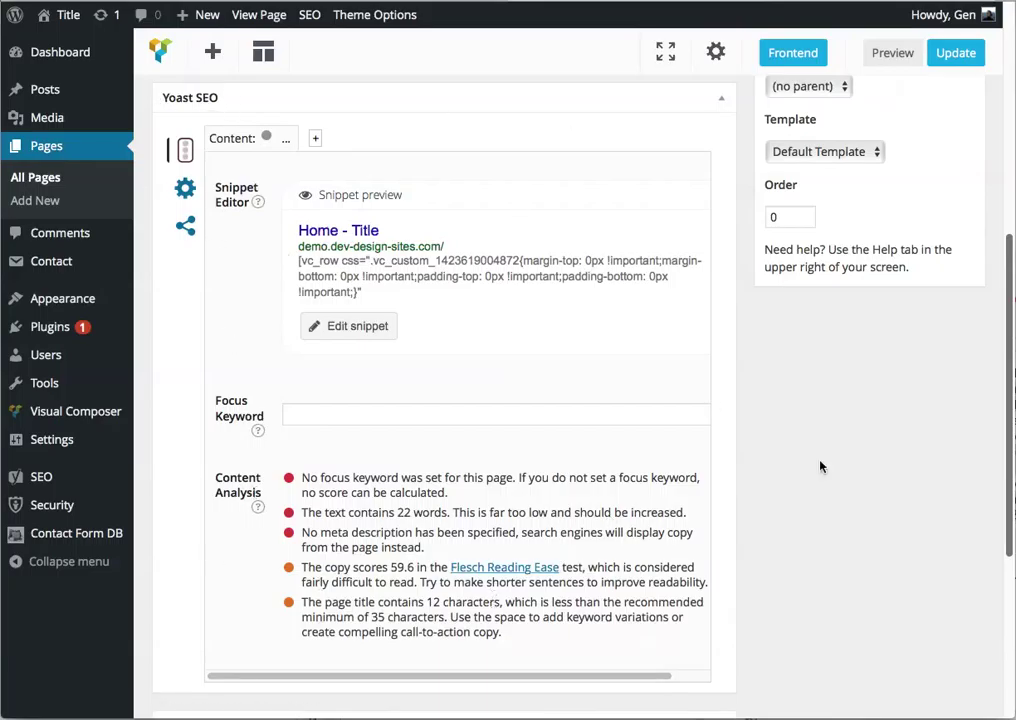
drag(1010, 356, 1011, 536)
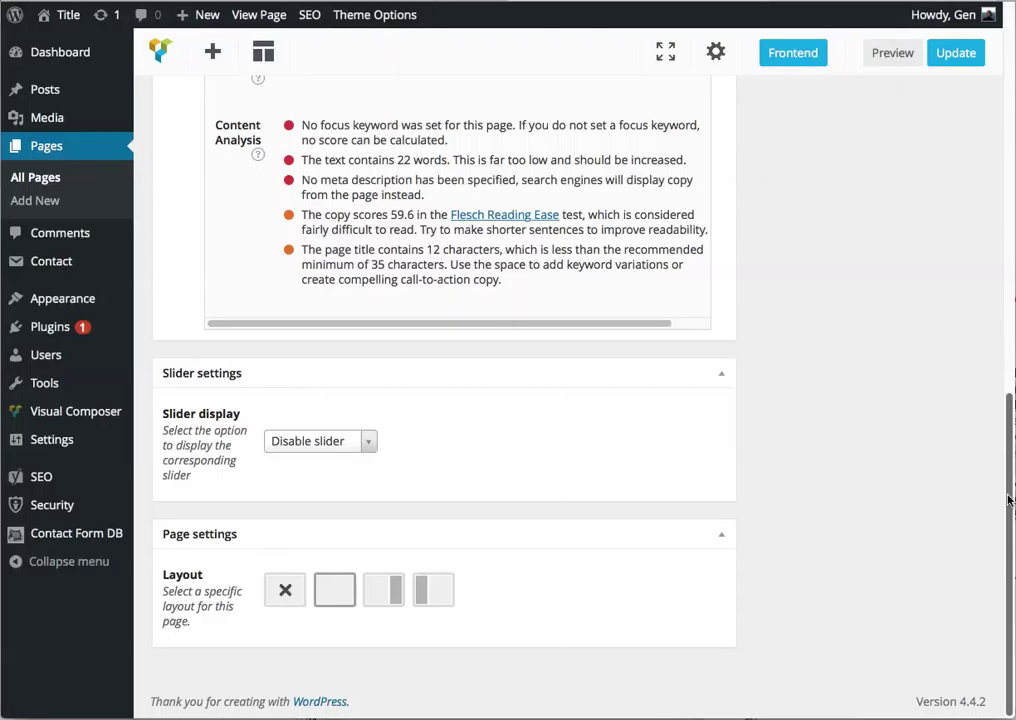
drag(1008, 511, 900, 358)
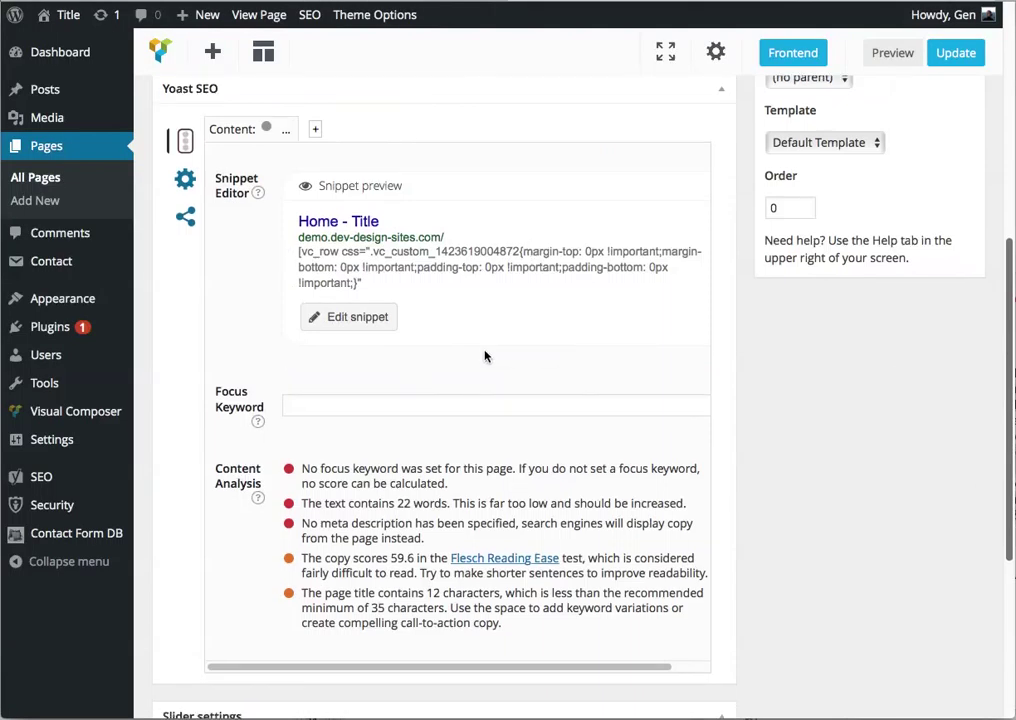
drag(1010, 420, 984, 152)
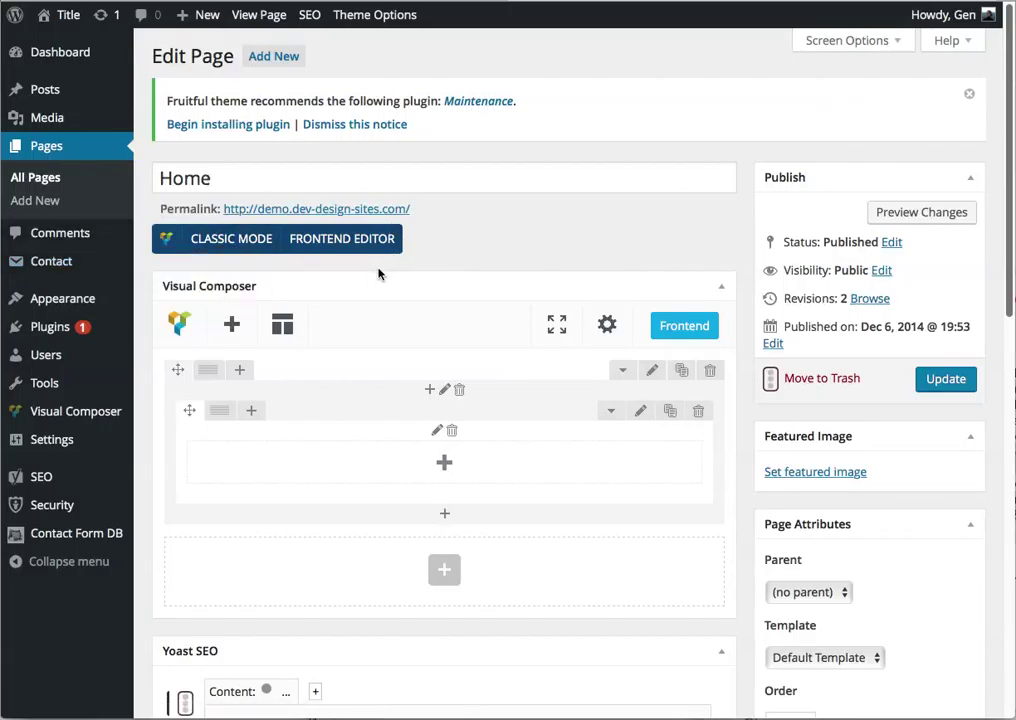
Step: Switch the Home page content to classic mode and try the toolbar toggle and the paragraph format list
click(236, 242)
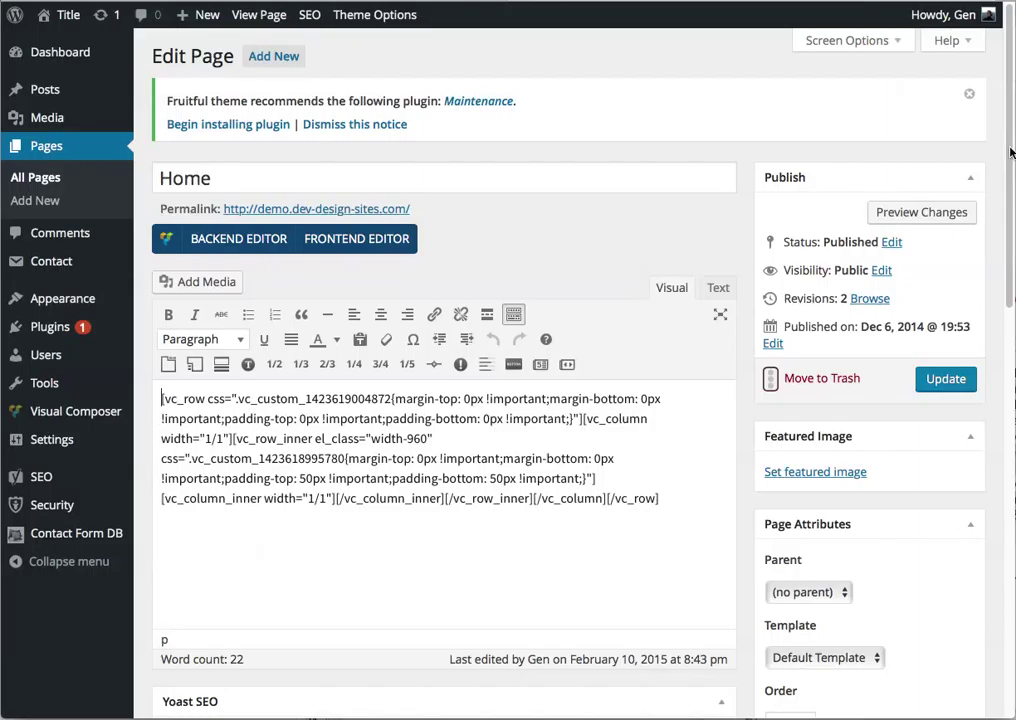
scroll(1010, 152, down, 3)
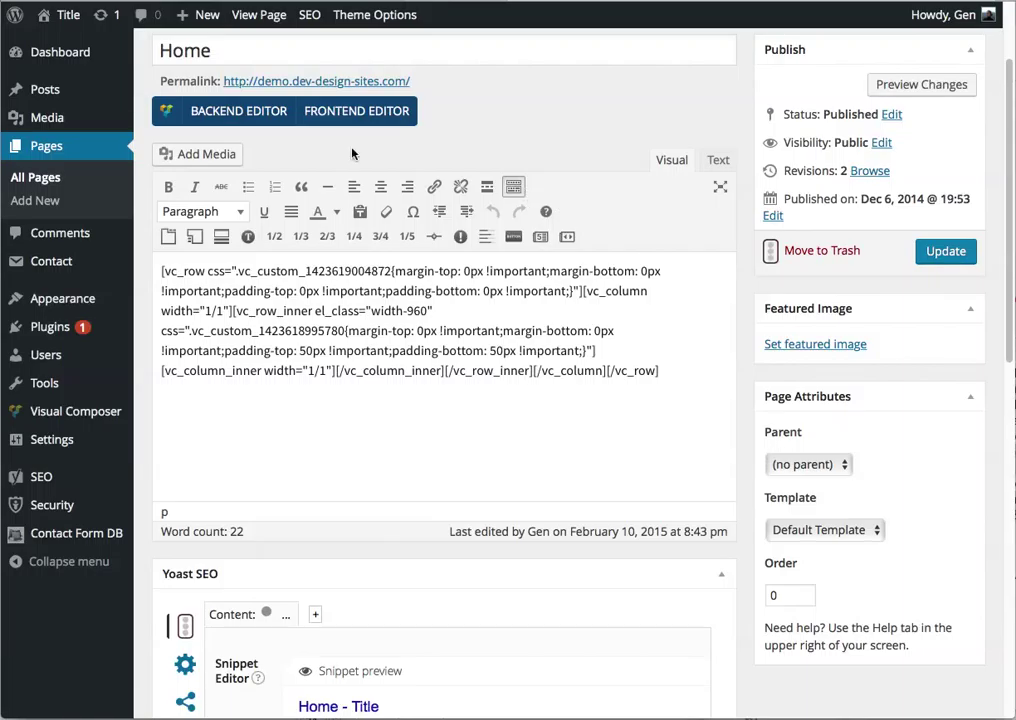
click(514, 188)
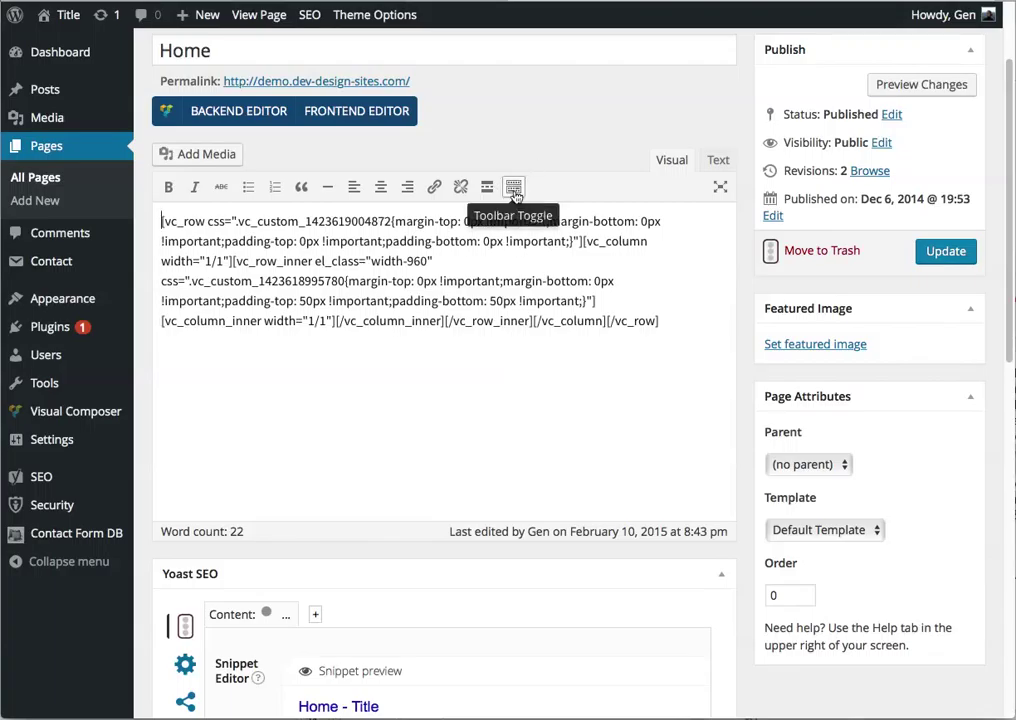
click(514, 189)
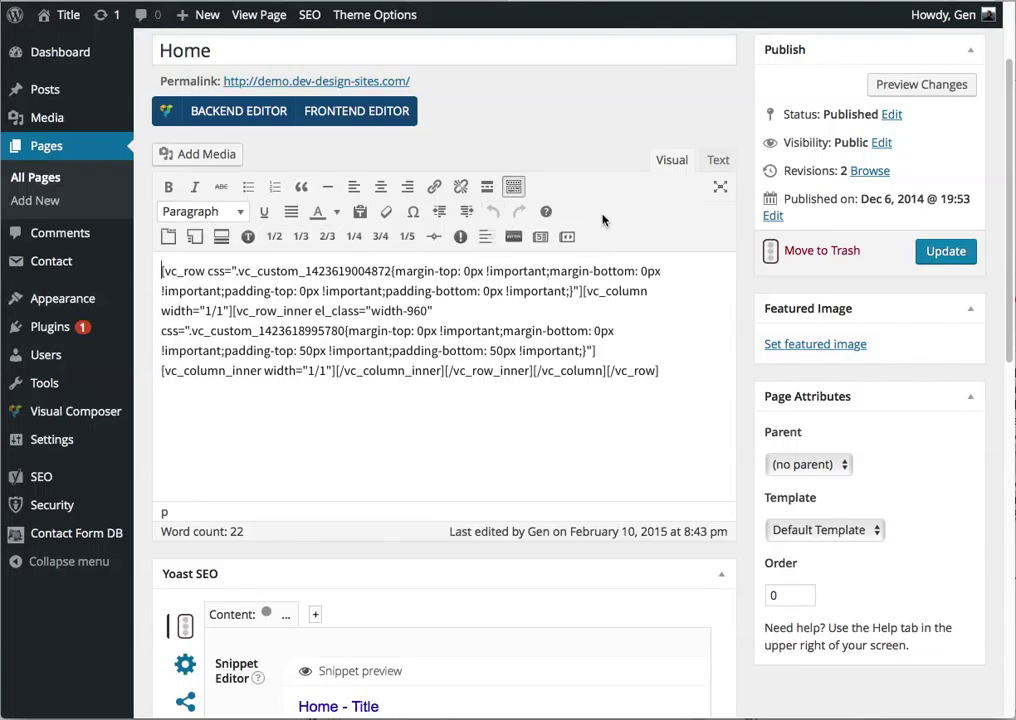
click(240, 218)
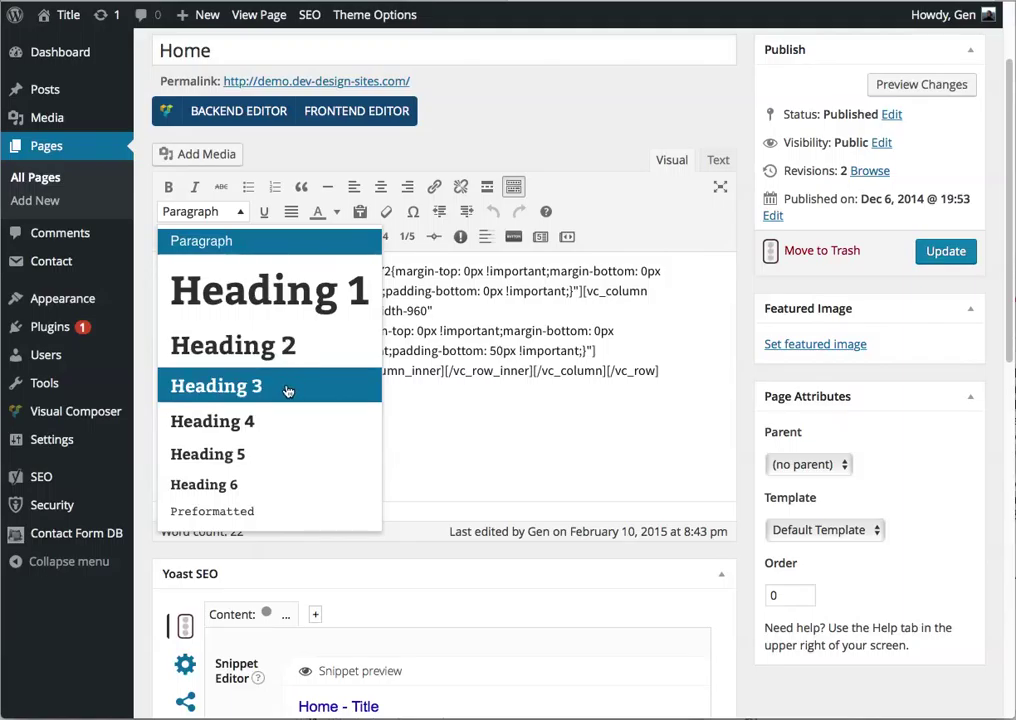
click(297, 150)
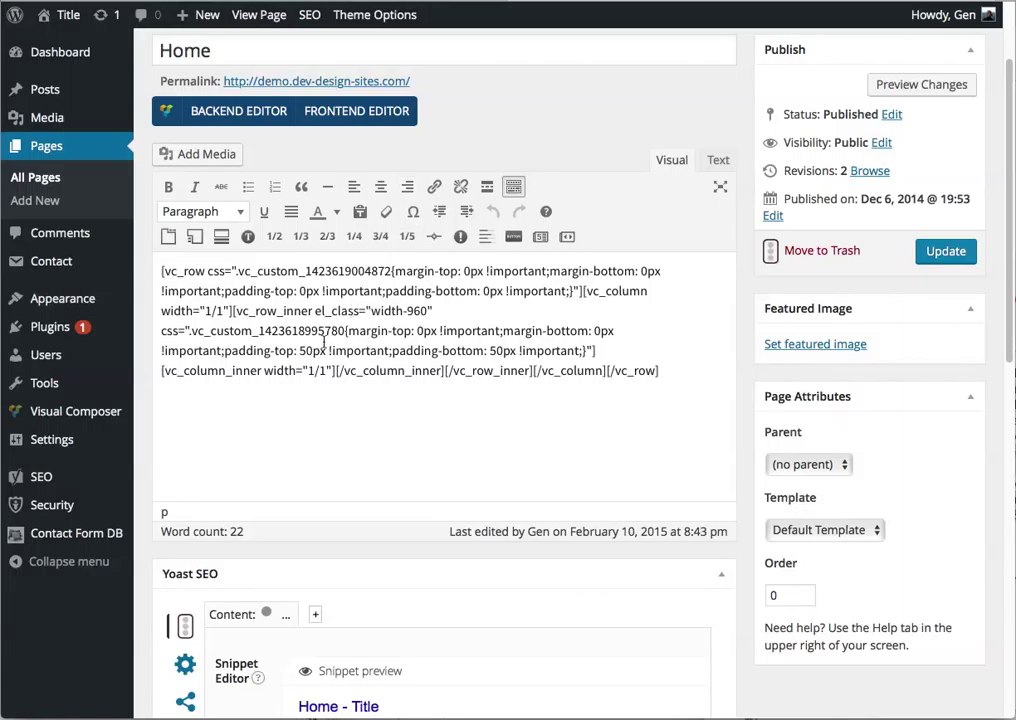
Step: Insert "Random Text" directly before the opening vc_row_inner shortcode and link it to the existing Contact page
click(232, 310)
text(Random Text)
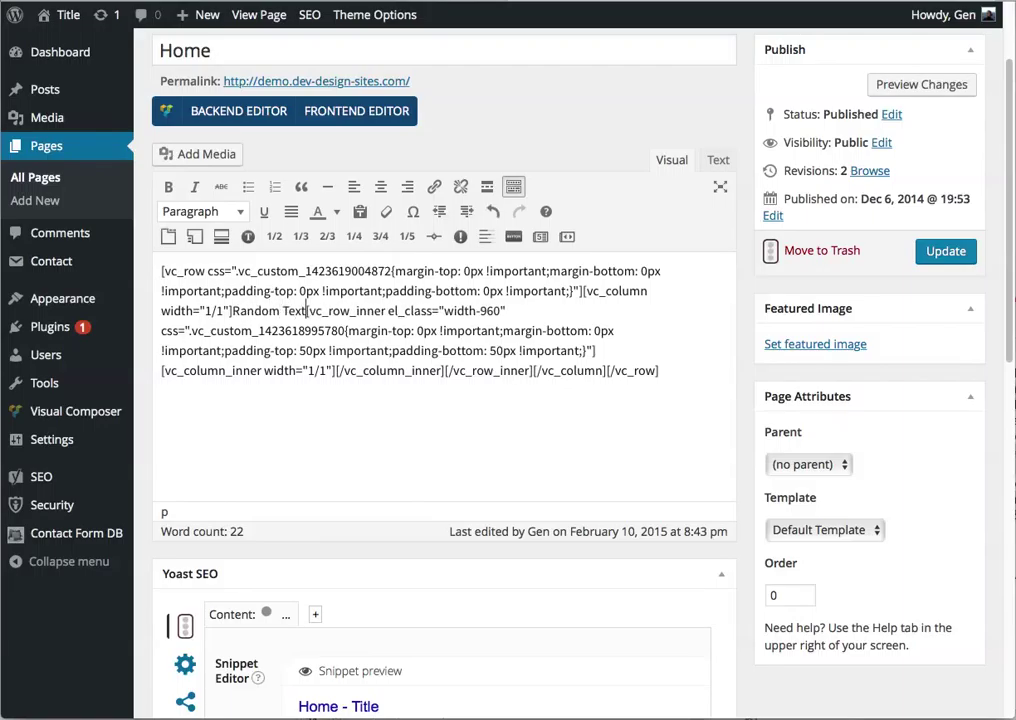
drag(232, 311, 305, 311)
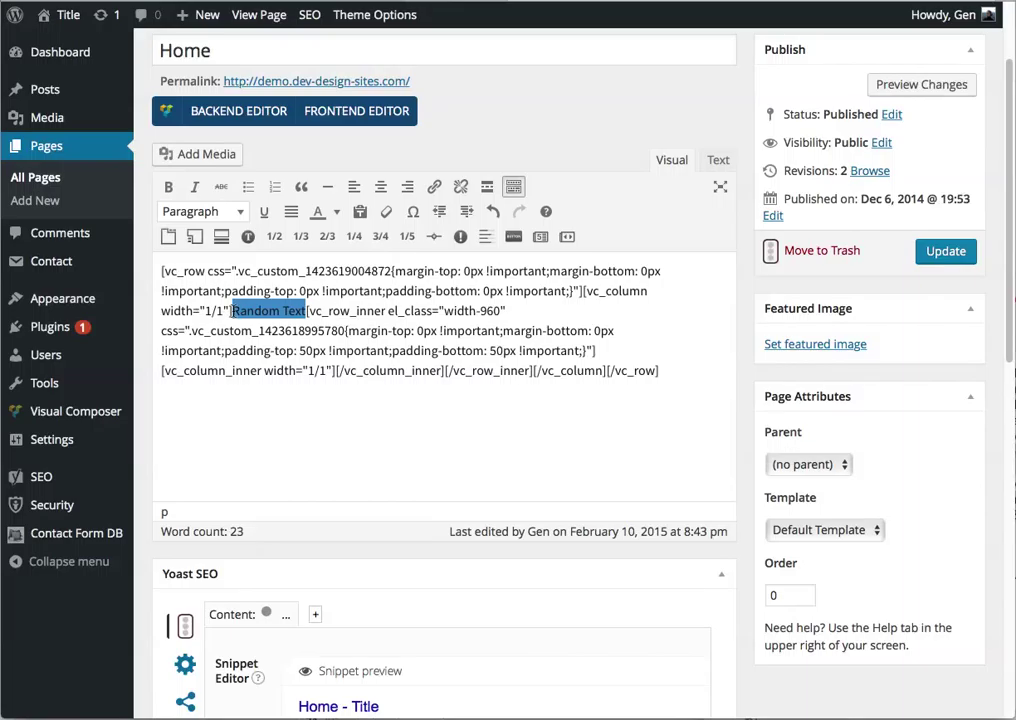
click(436, 189)
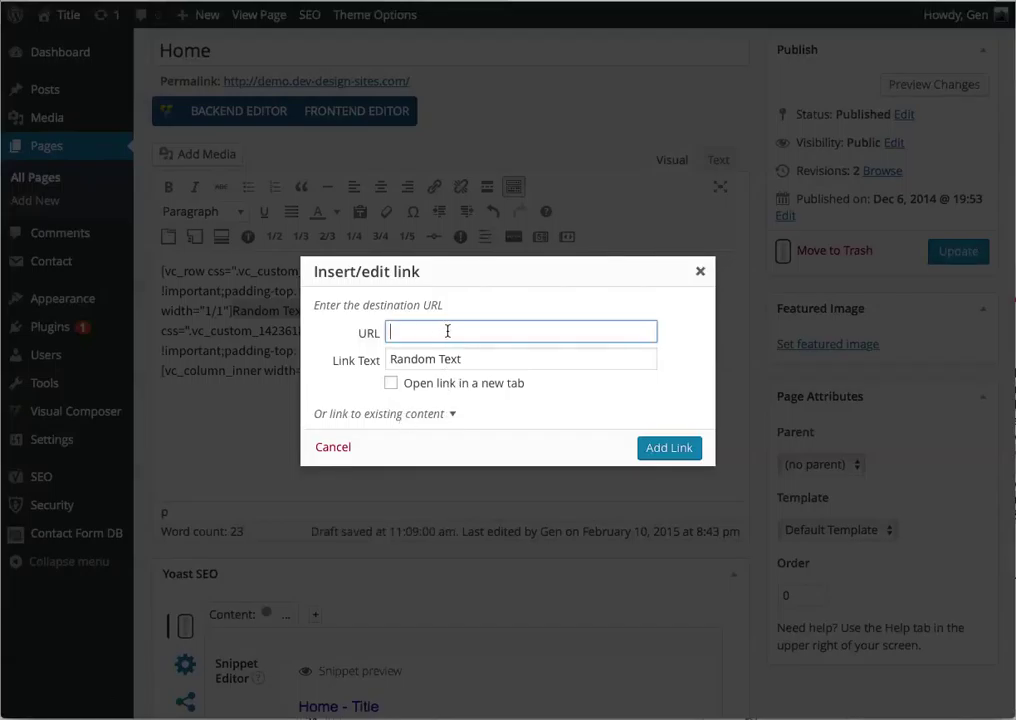
click(424, 414)
click(422, 416)
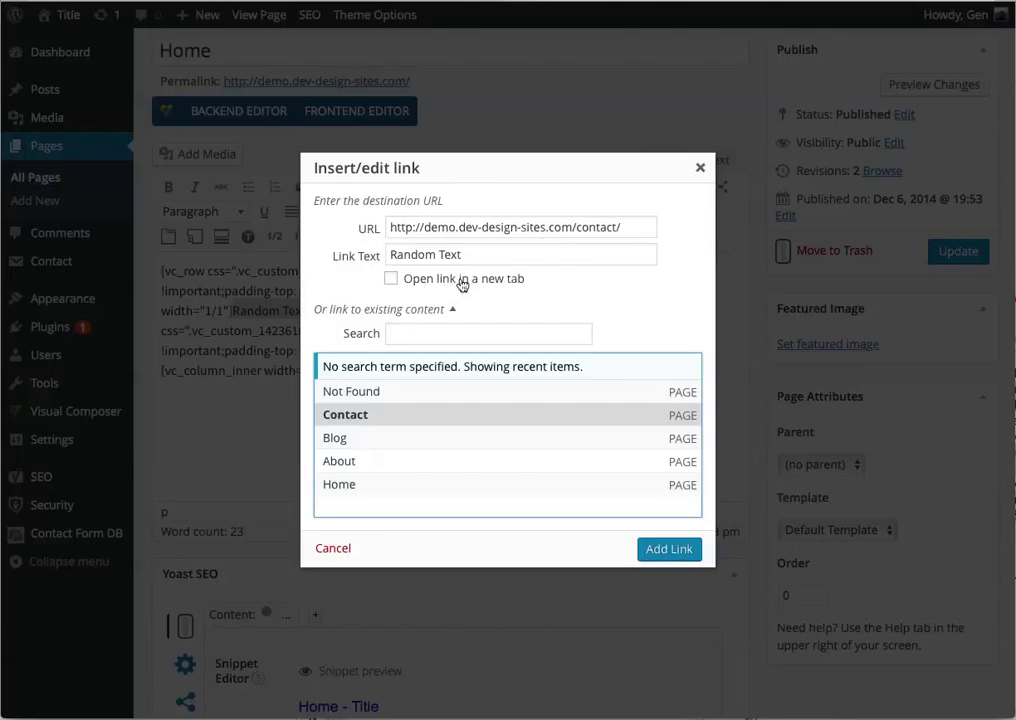
click(670, 551)
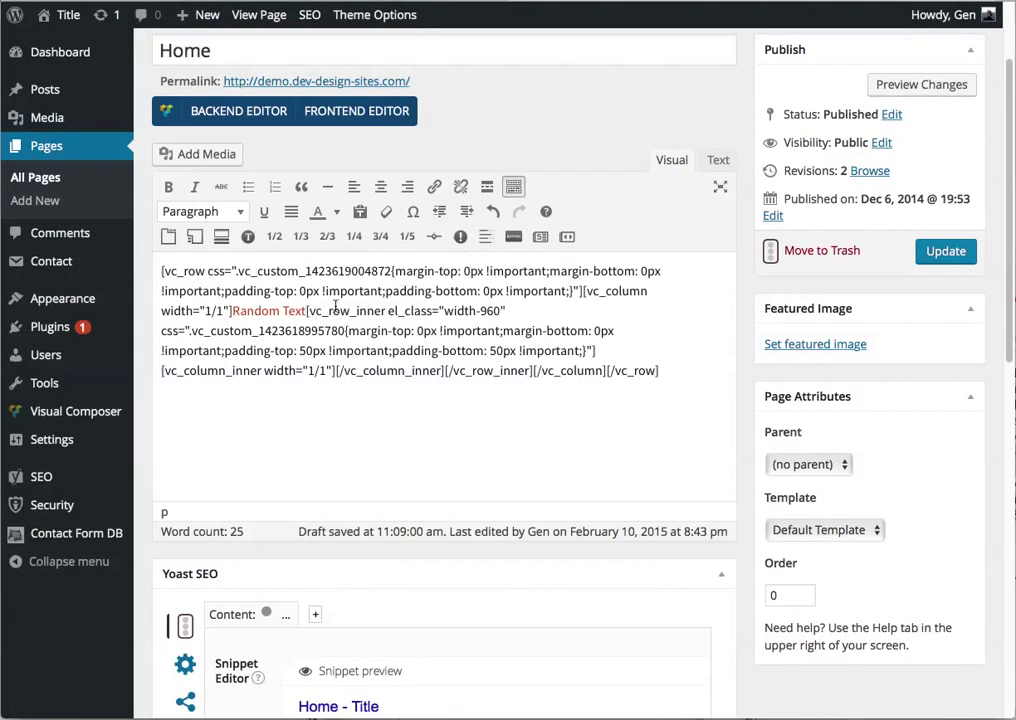
Step: Check the link target of "Random Text" and look at the text colour palette and its custom colour picker
click(292, 311)
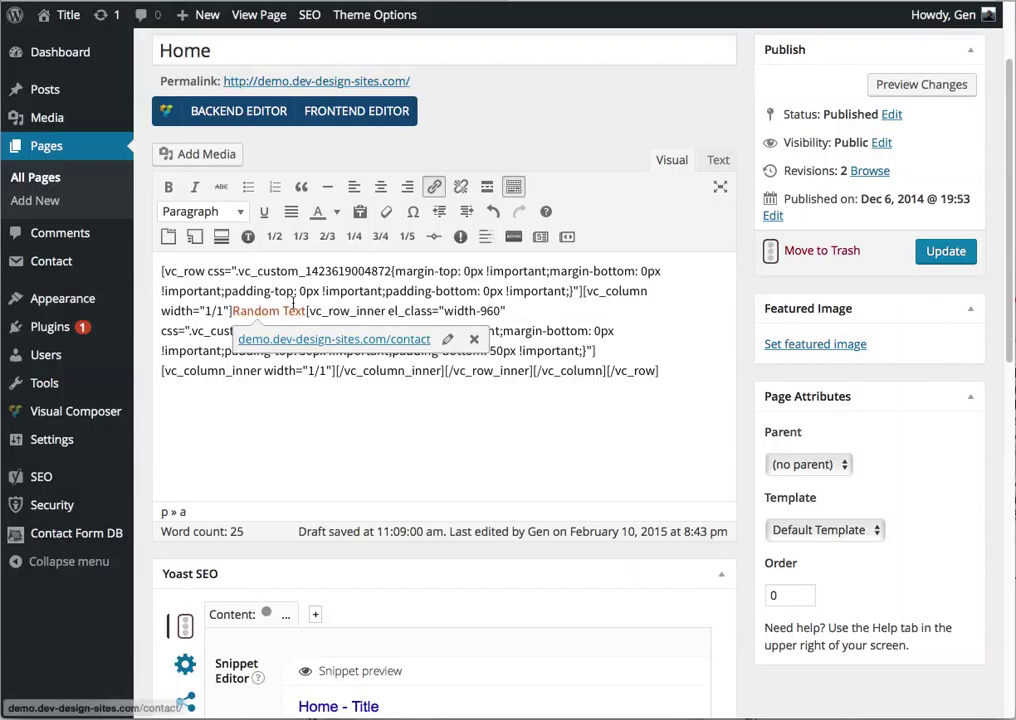
click(483, 310)
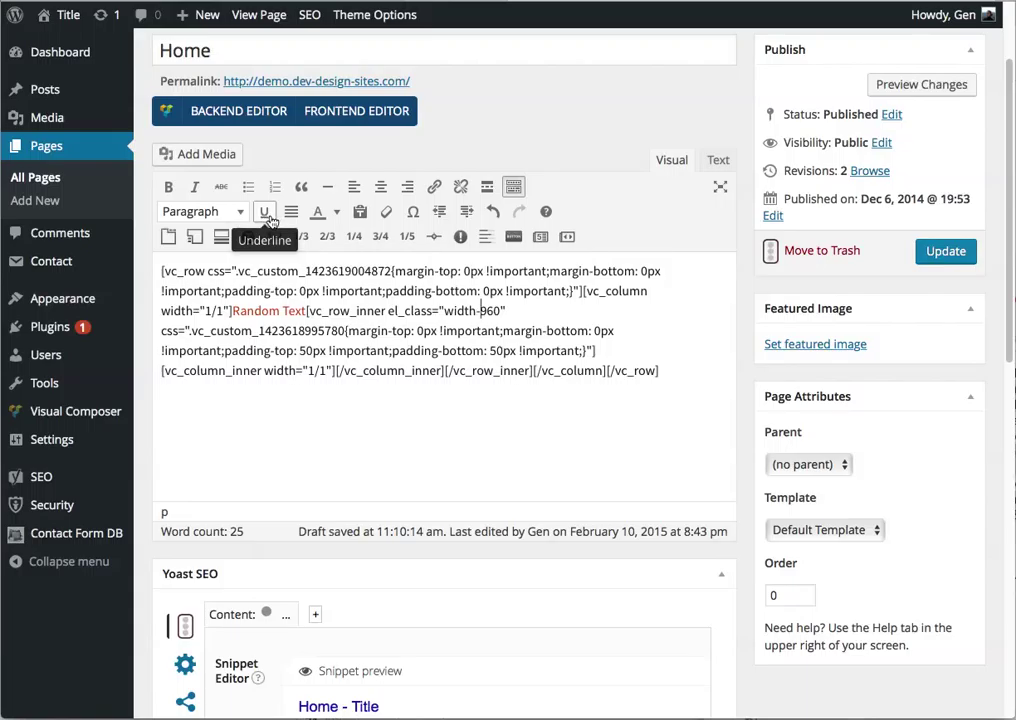
click(337, 214)
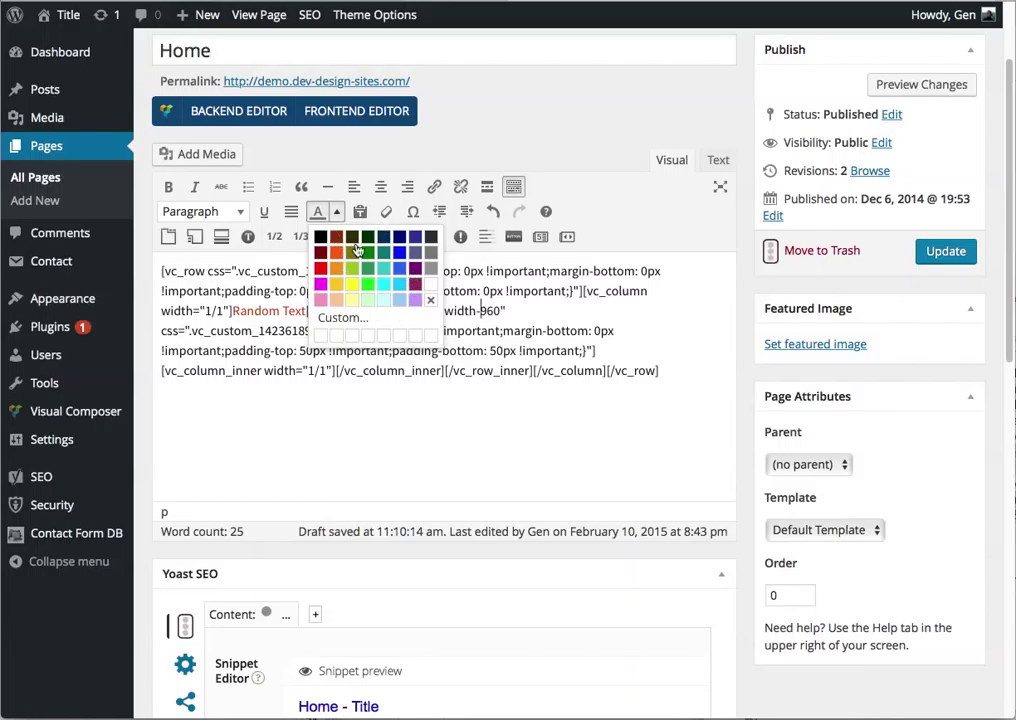
click(337, 318)
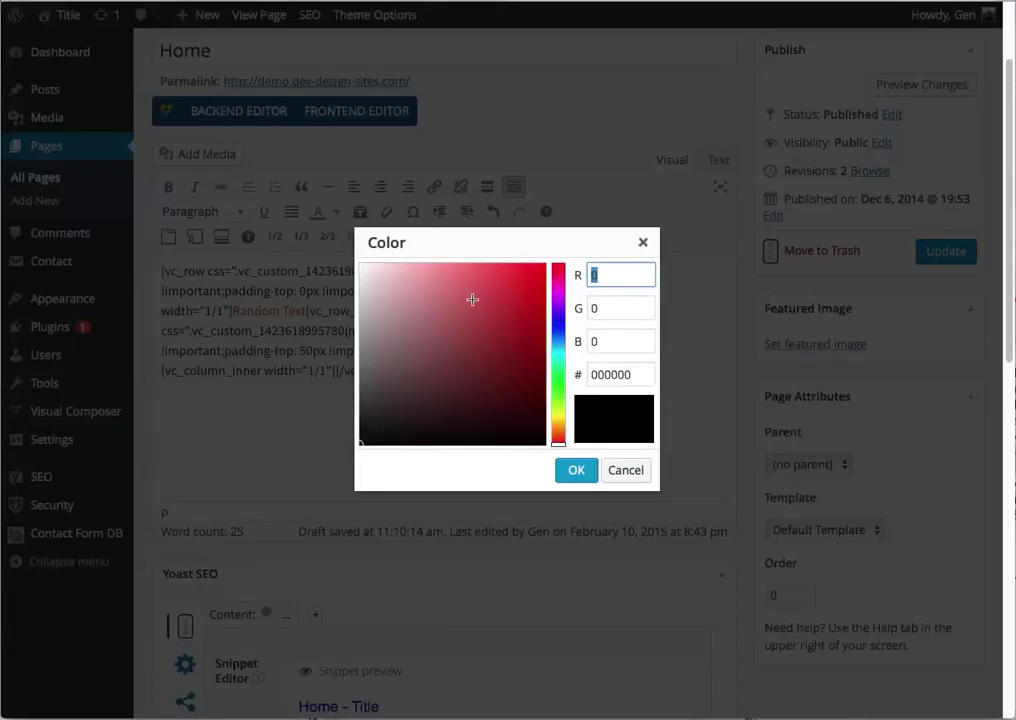
click(645, 241)
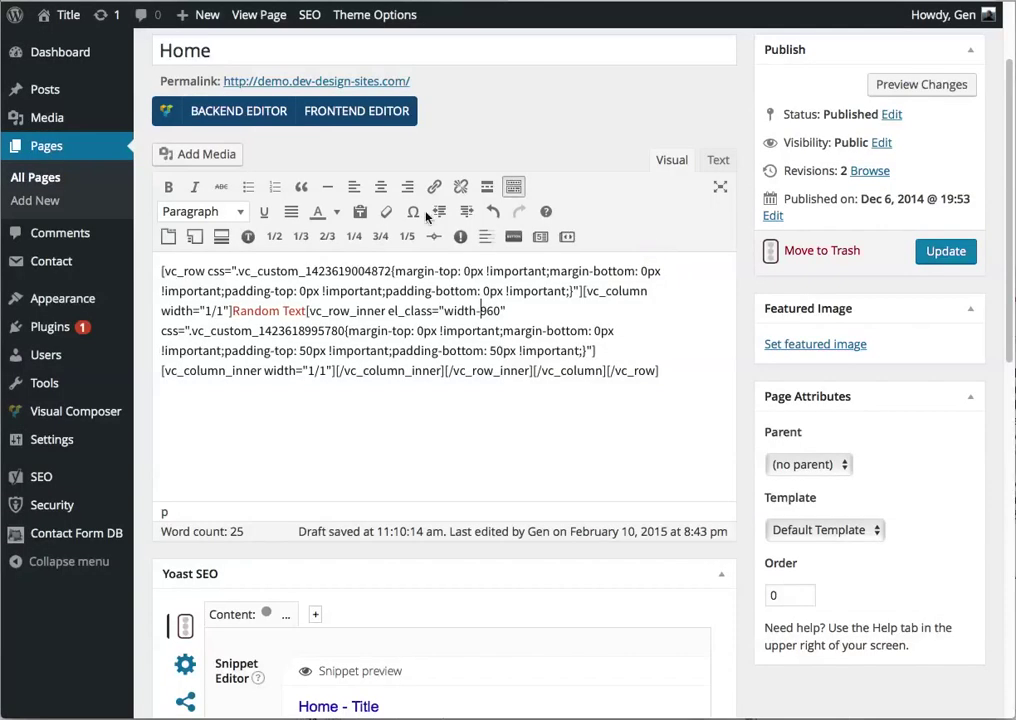
click(359, 221)
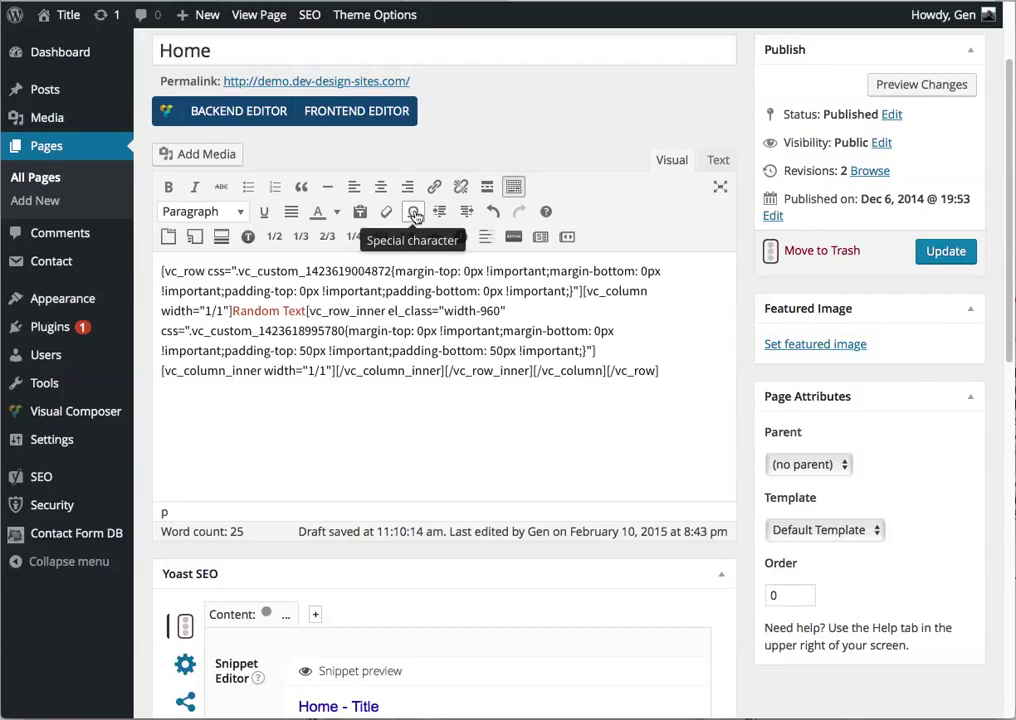
Step: Add a space directly after the linked "Random Text" and look through the available special characters
click(307, 312)
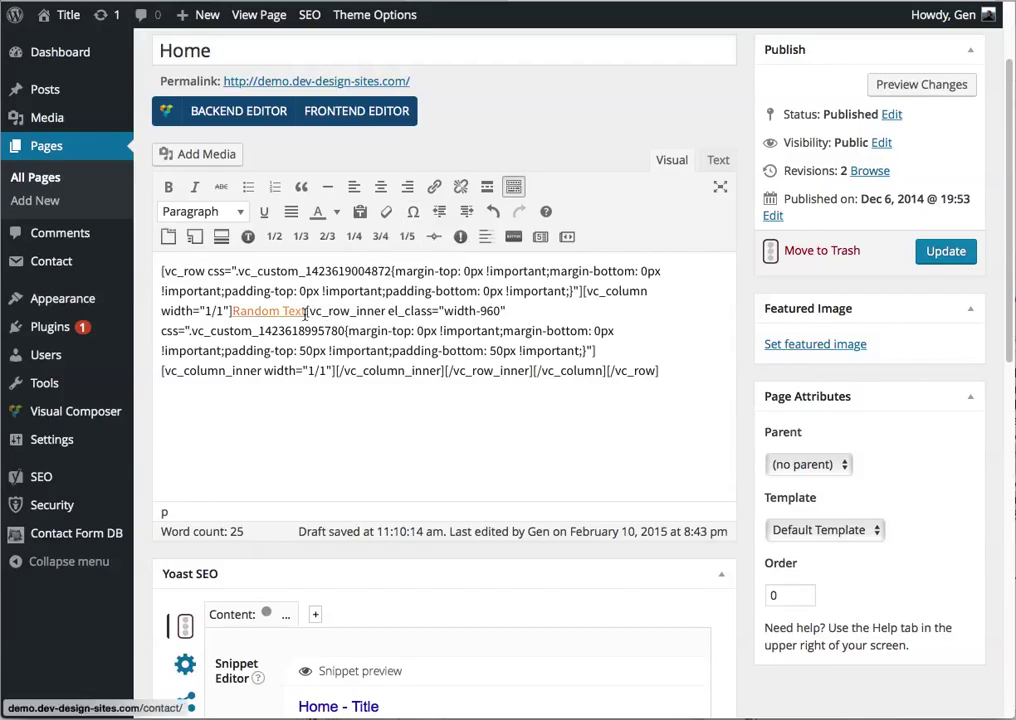
click(413, 213)
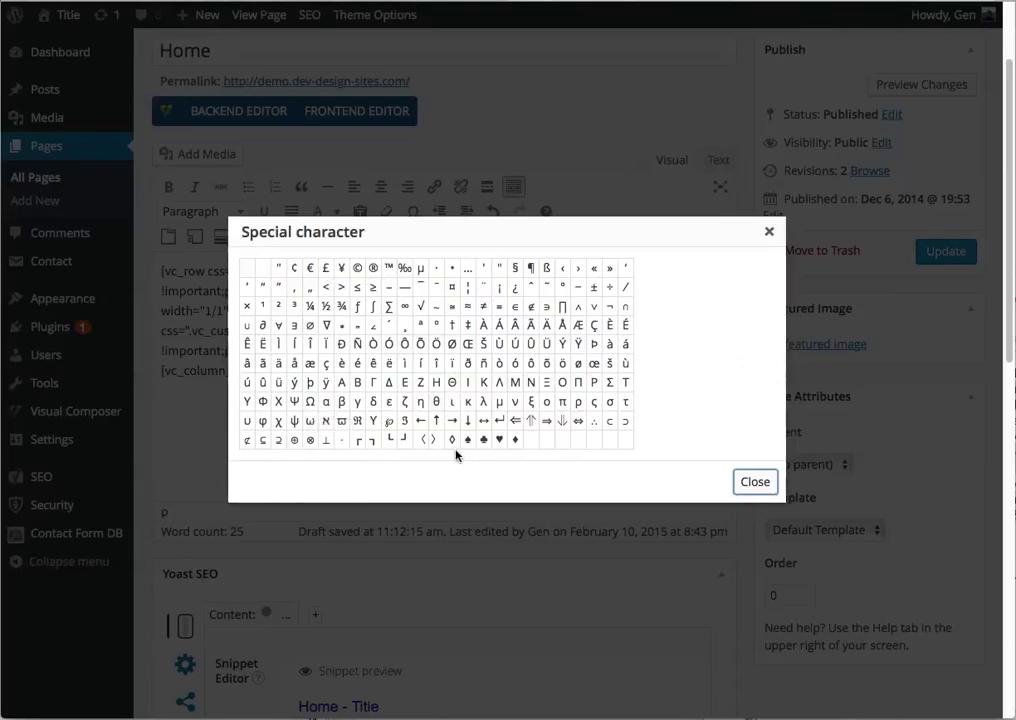
click(760, 482)
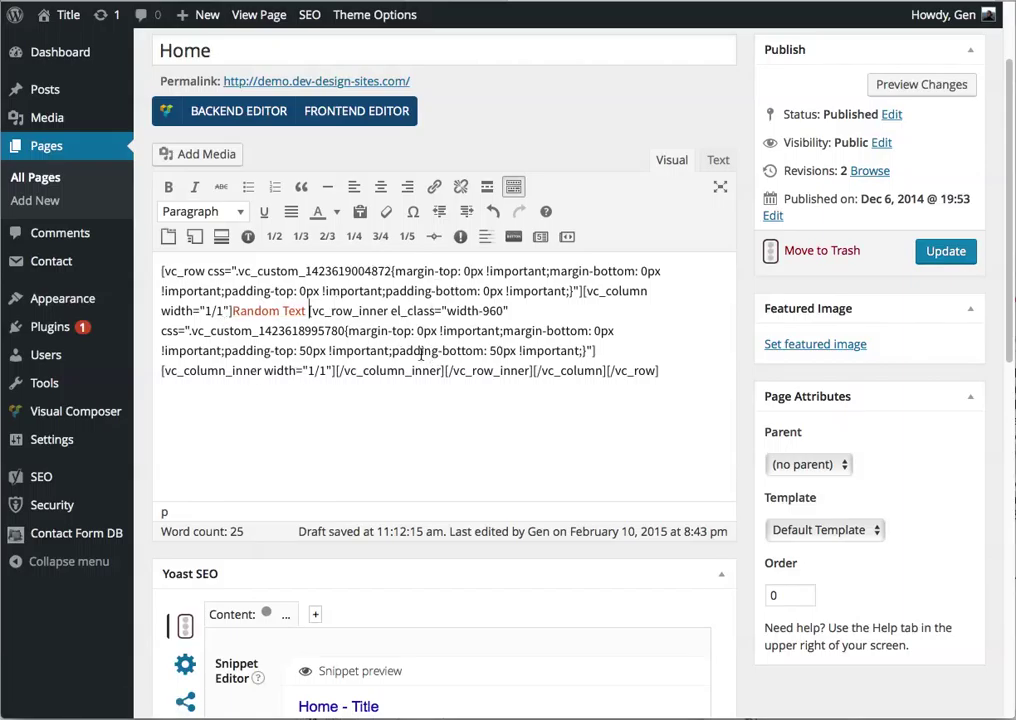
Step: Examine the HTML code of the "Random Text" link in the text view and return to the visual view
click(718, 161)
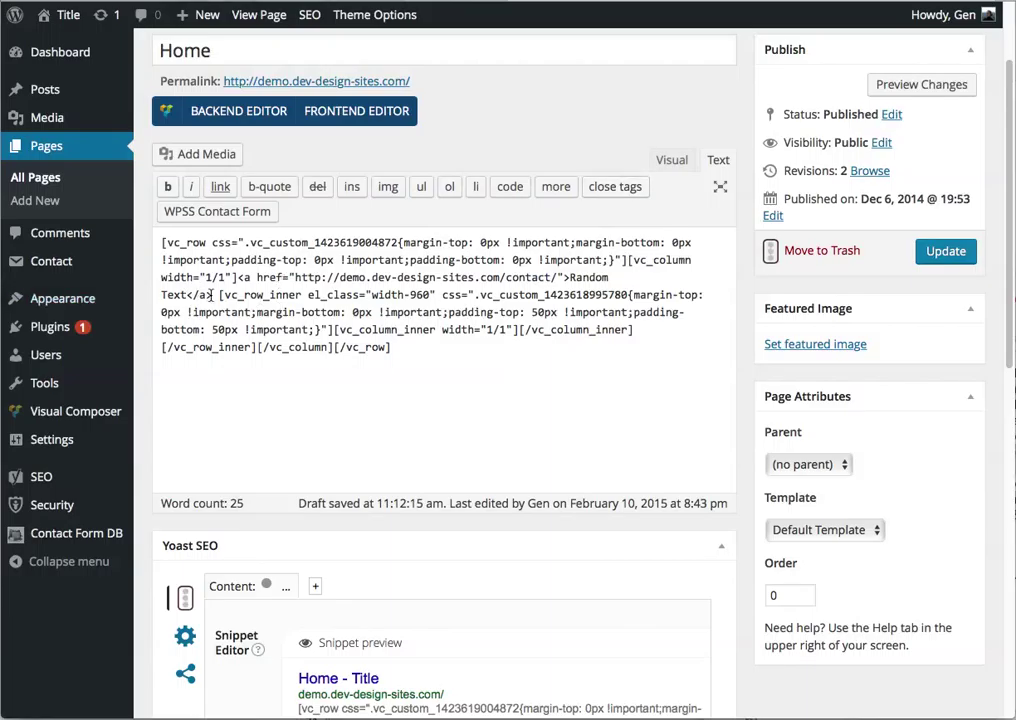
drag(212, 295, 240, 283)
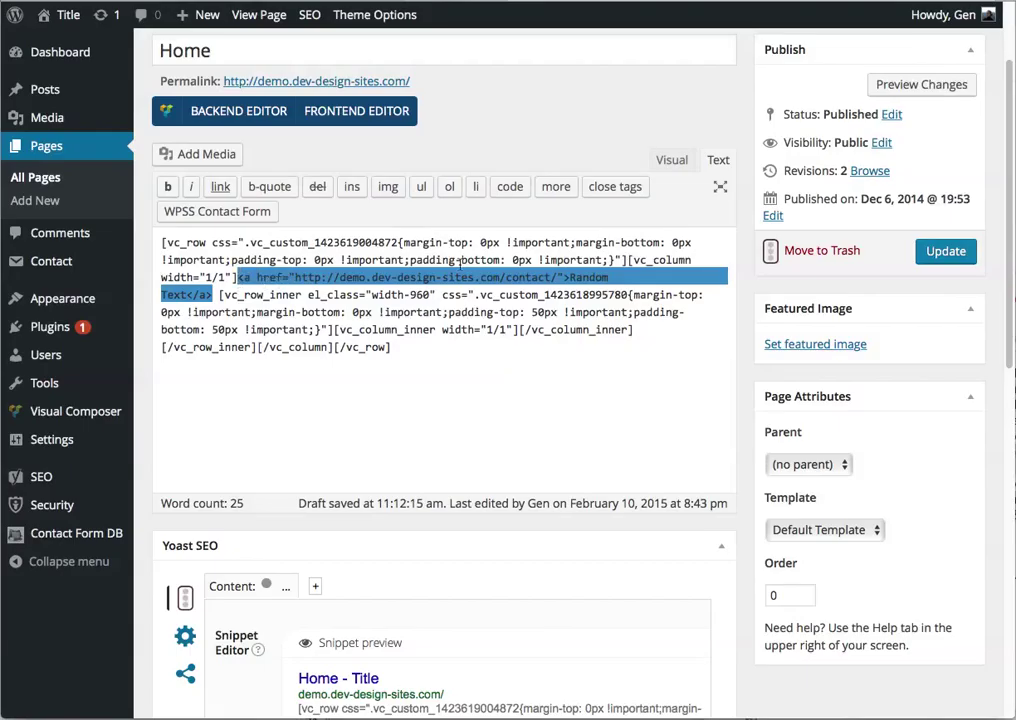
click(449, 437)
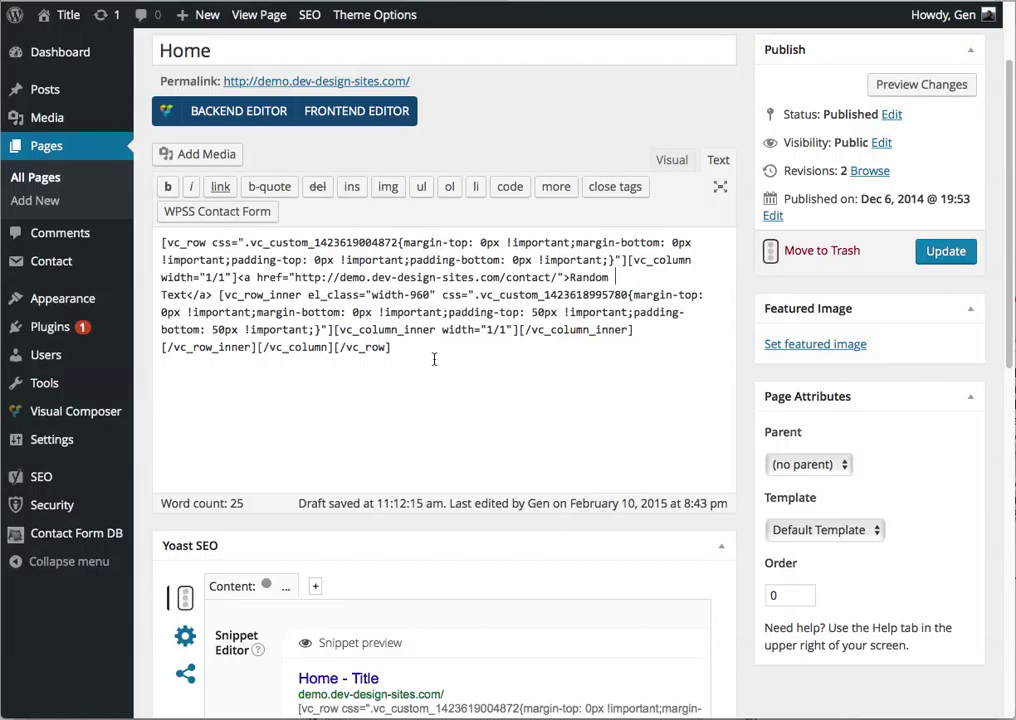
double_click(270, 280)
click(211, 295)
click(671, 163)
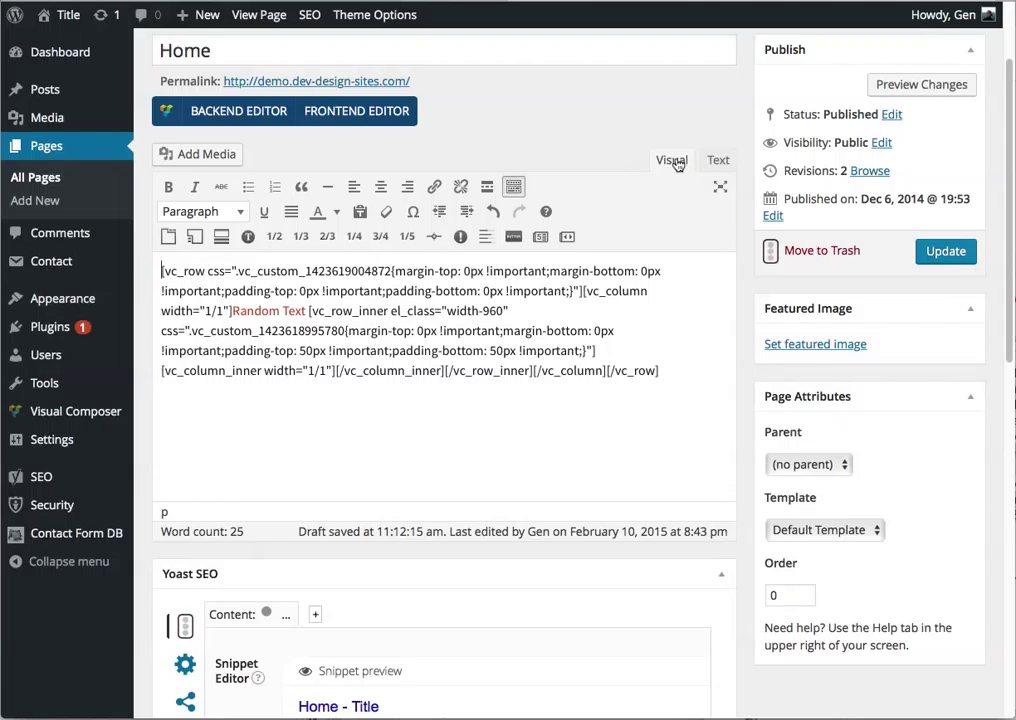
Step: Insert an empty pair of del tags directly after the "Random Text" link in the page's HTML code
click(719, 163)
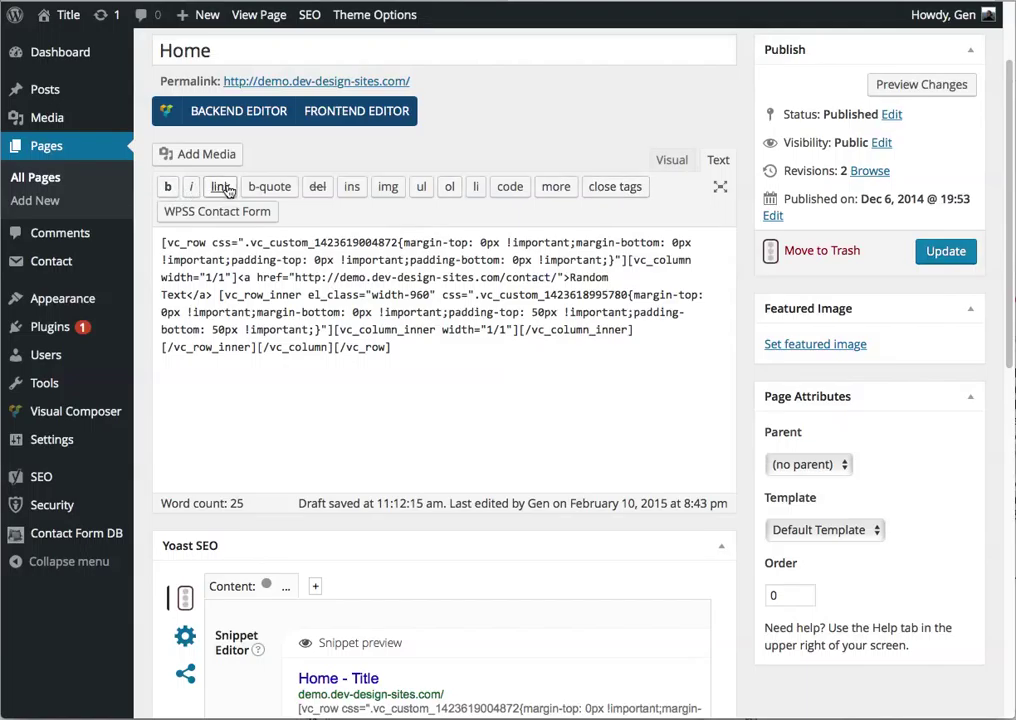
click(318, 190)
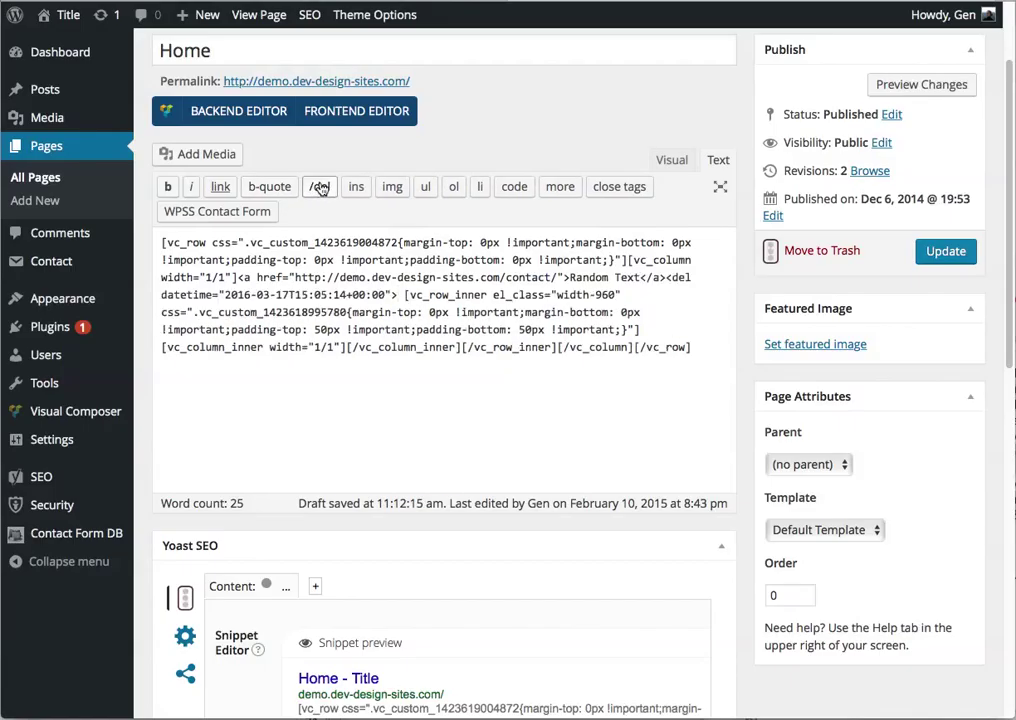
click(320, 188)
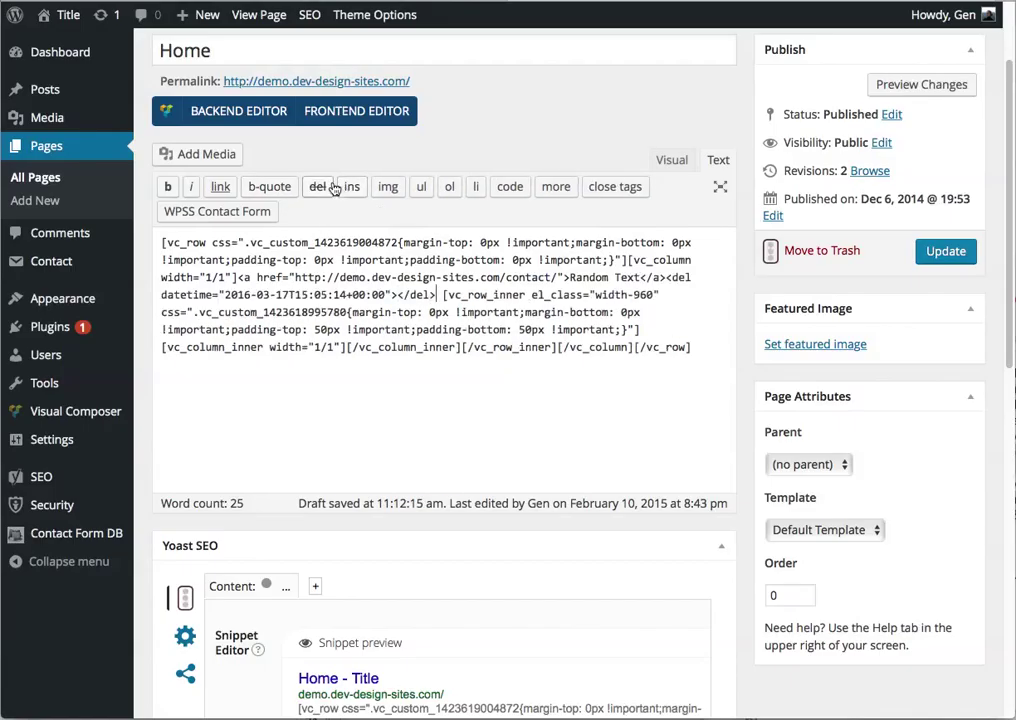
Step: Compare the visual and text views' formatting tools, such as strikethrough, lists and Read More, ending in the visual view
click(667, 160)
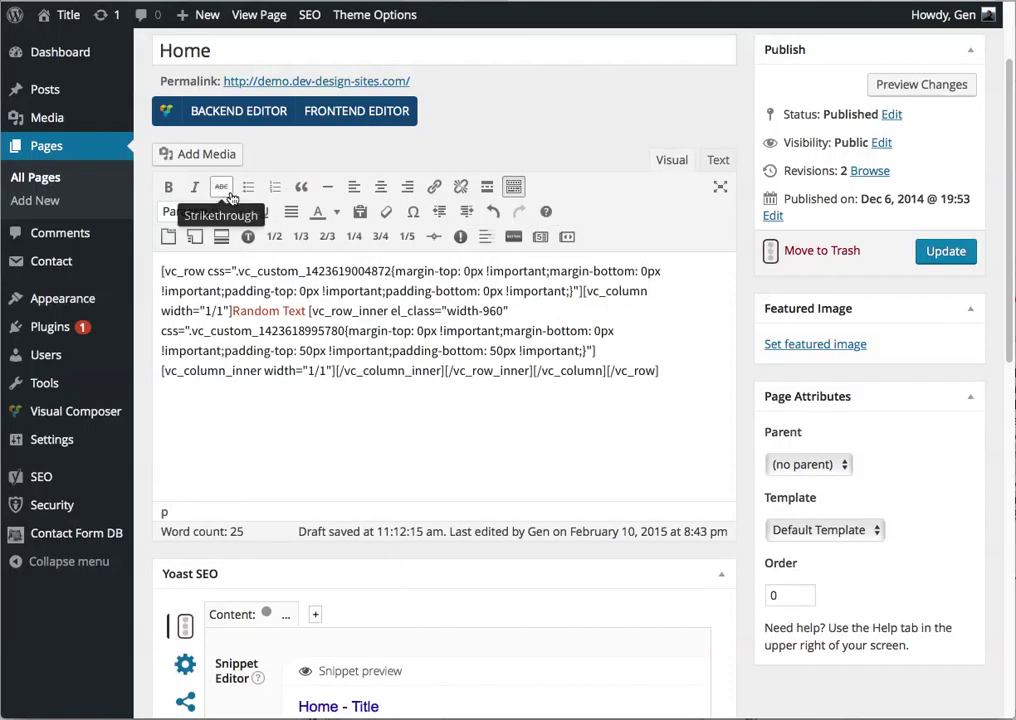
click(718, 160)
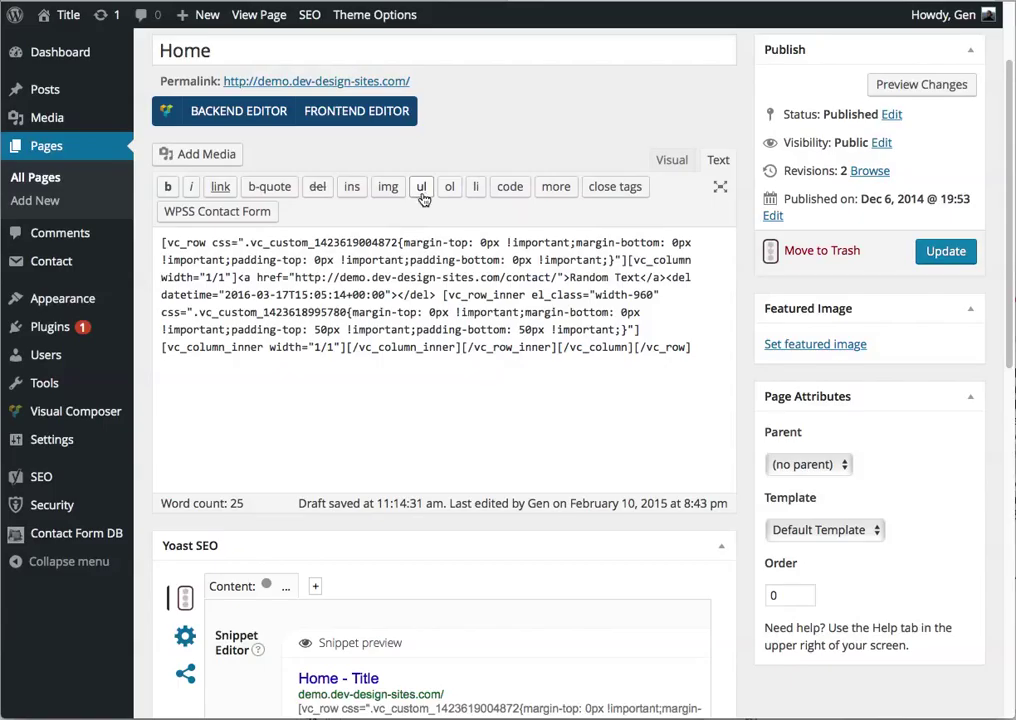
click(666, 161)
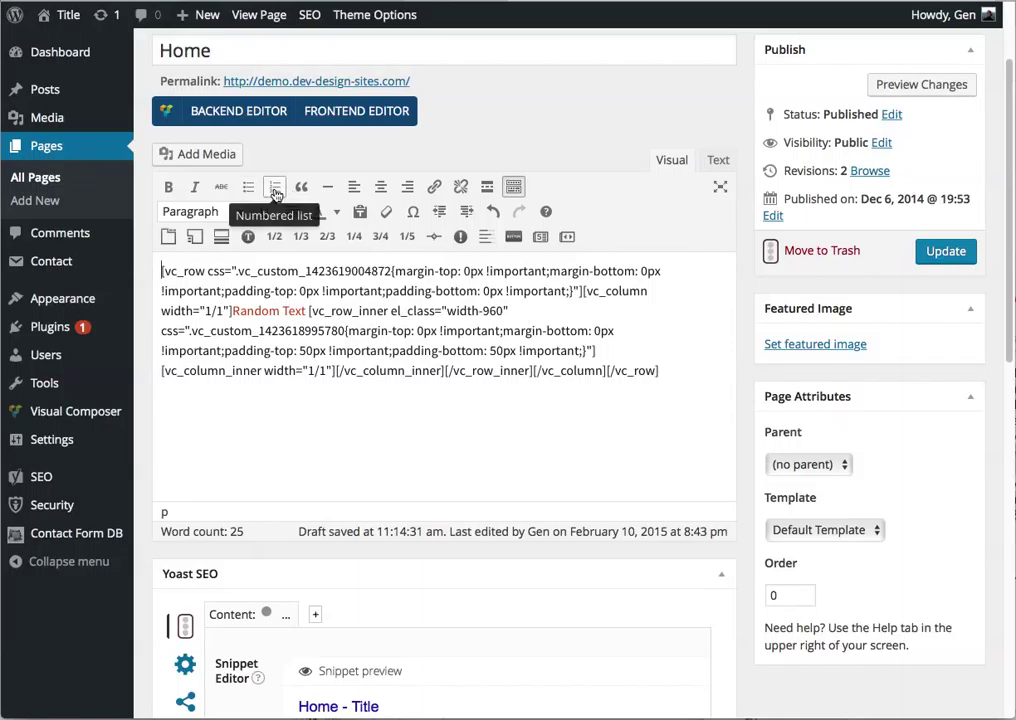
click(720, 160)
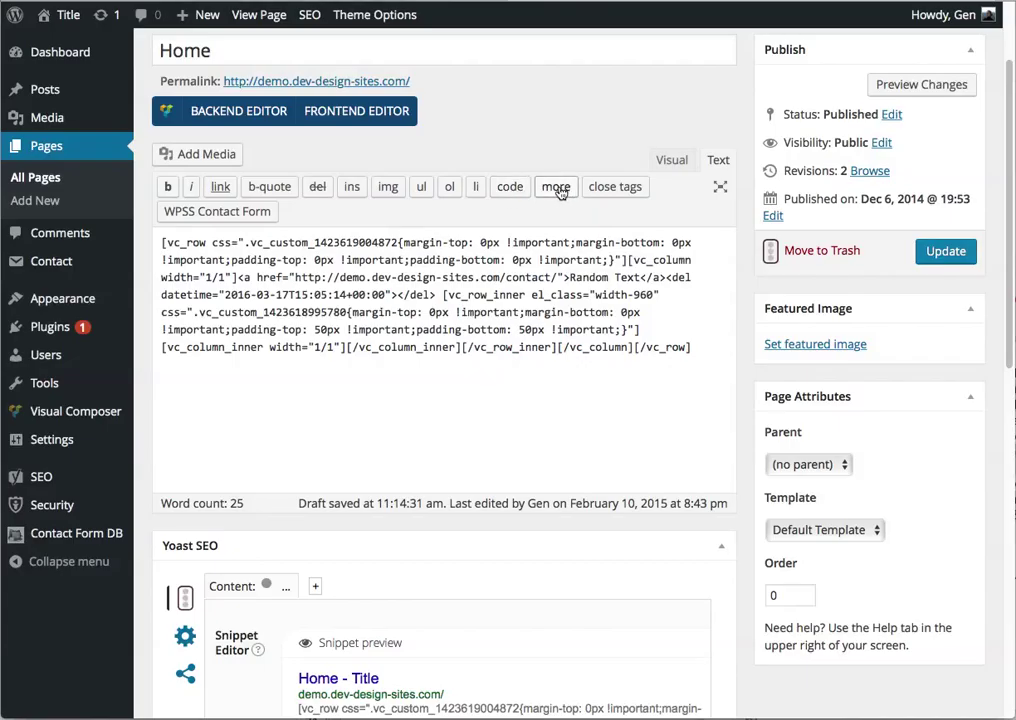
click(672, 160)
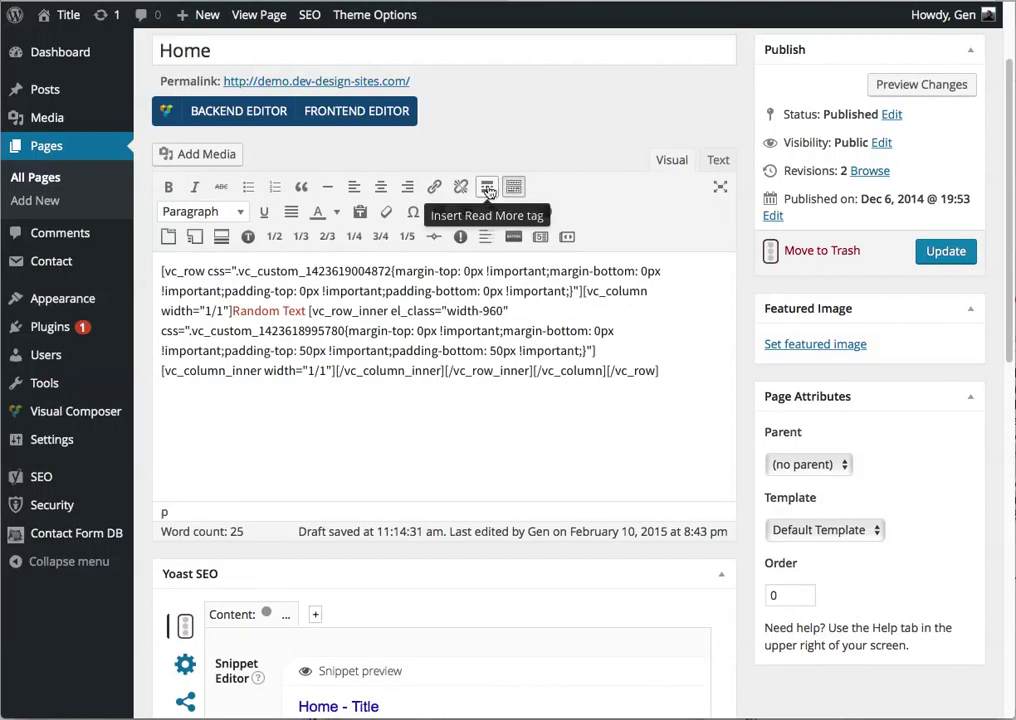
click(718, 160)
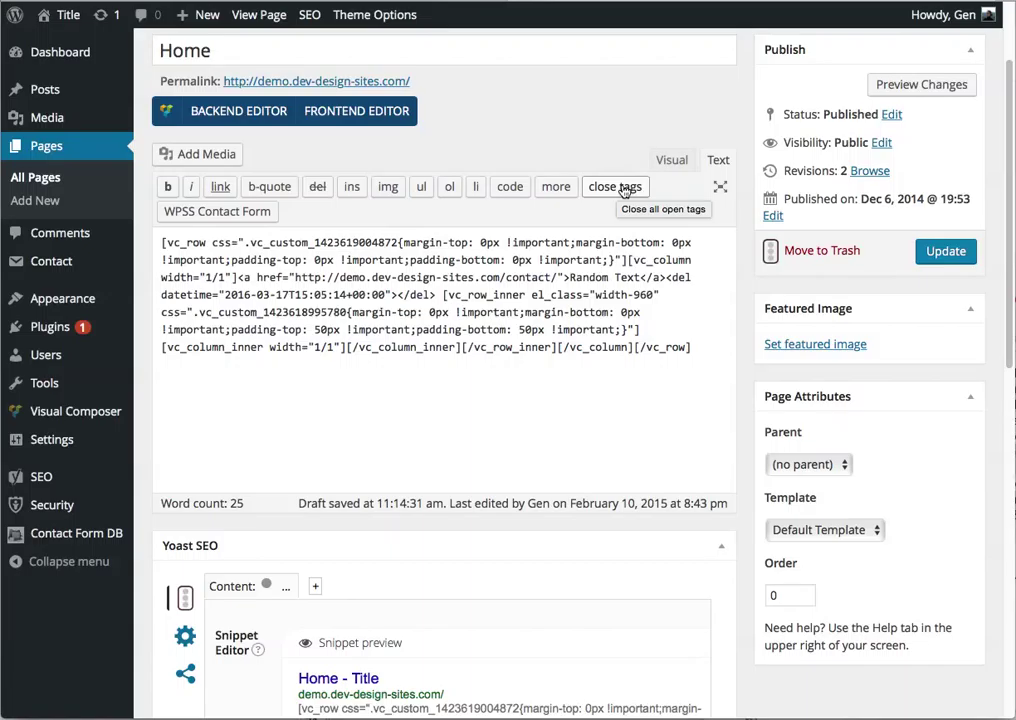
click(688, 160)
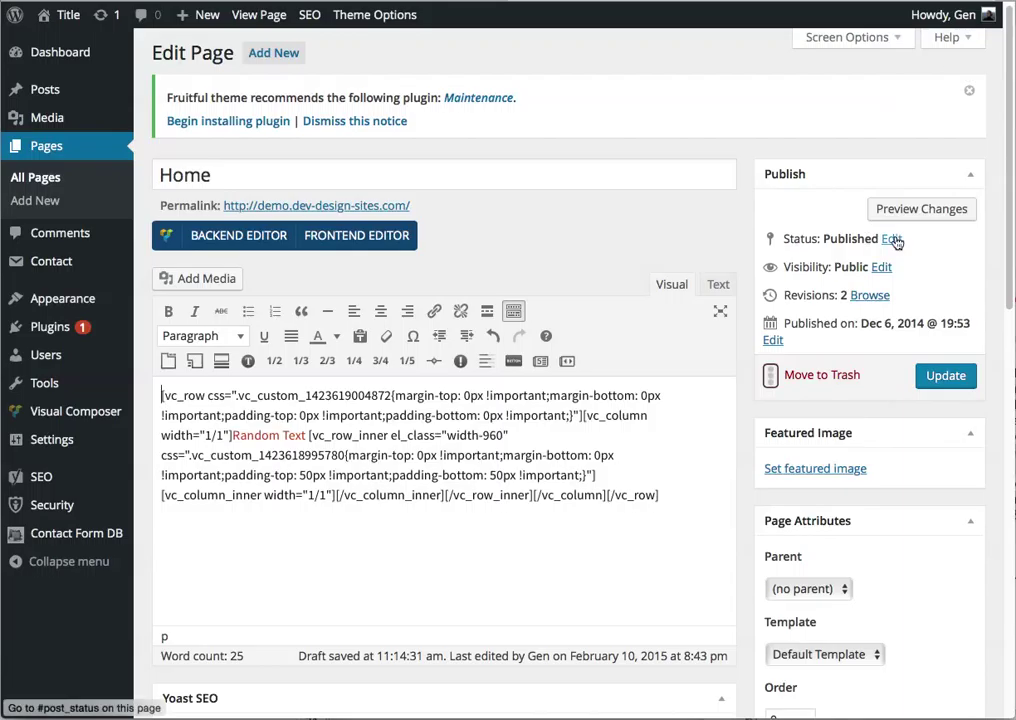
Step: Look through the Home page's status options and keep the status as Published
click(893, 240)
click(826, 264)
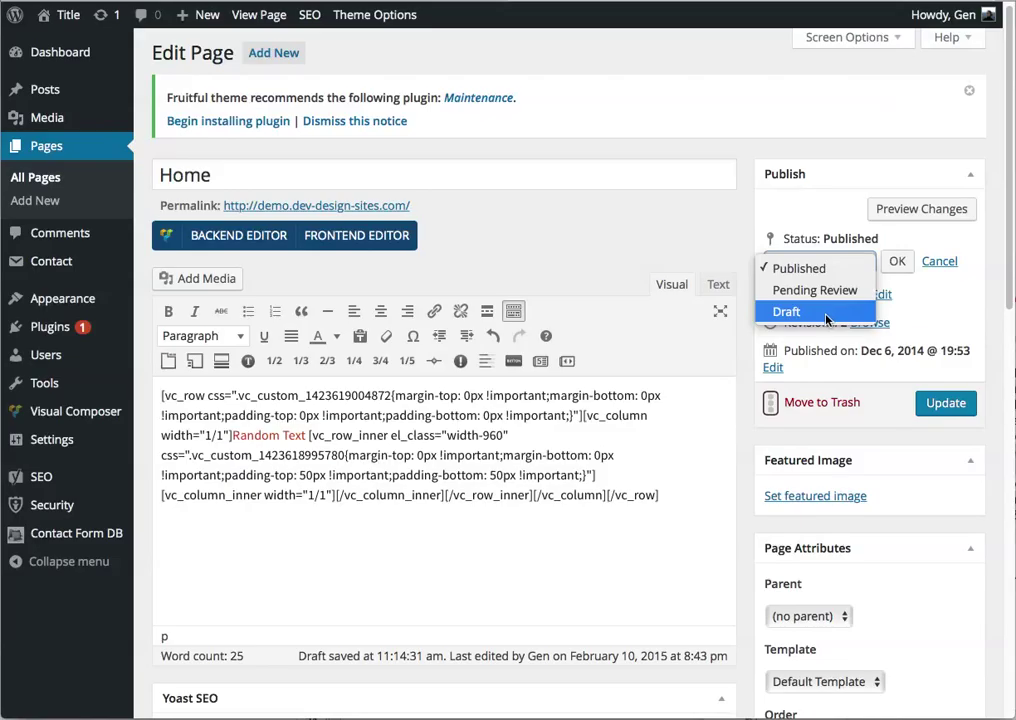
click(905, 107)
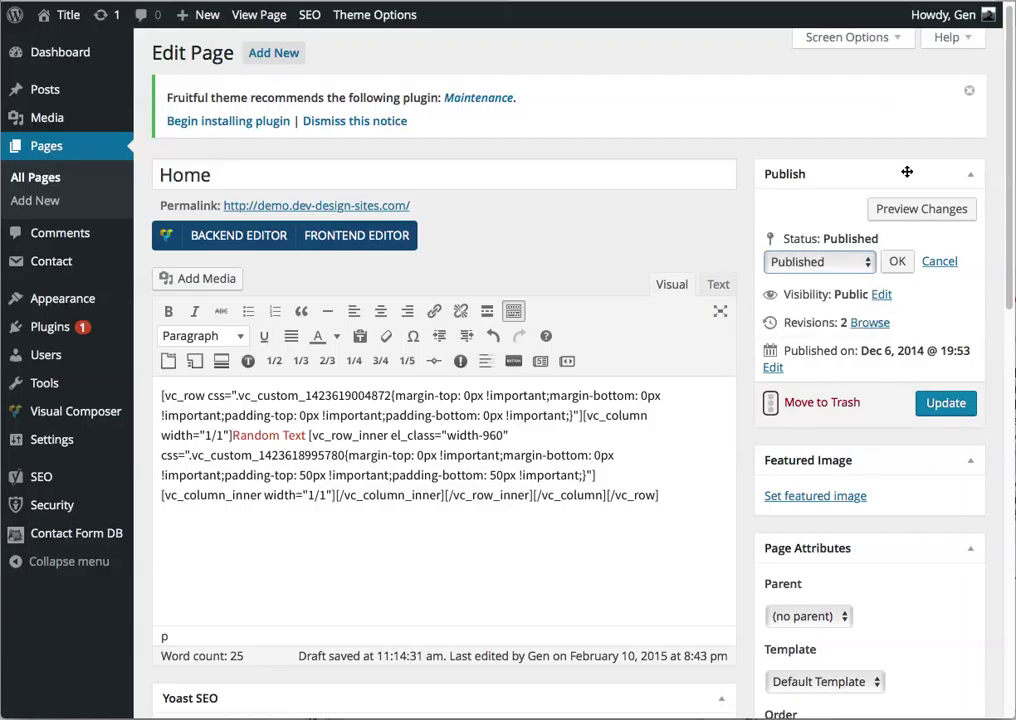
click(856, 265)
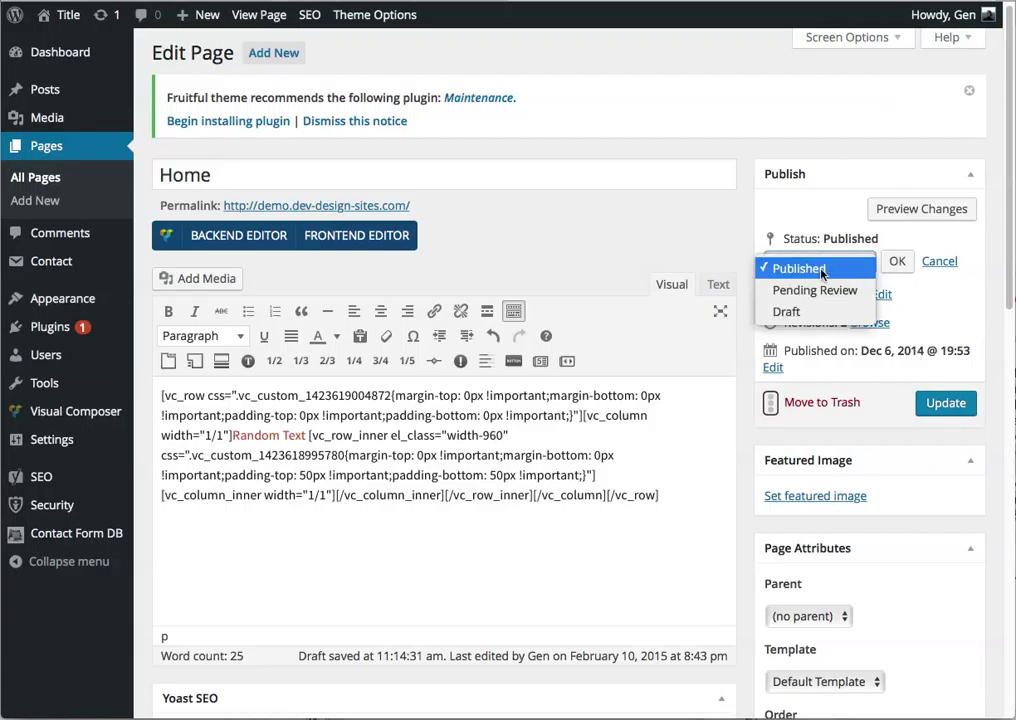
click(818, 172)
click(897, 261)
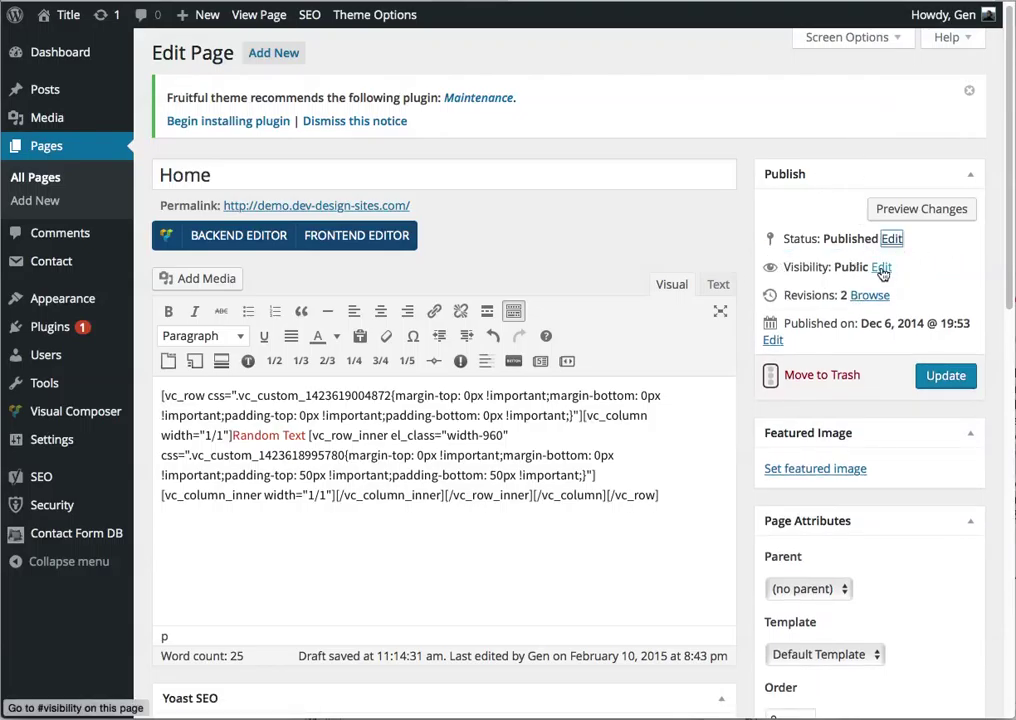
Step: Try the Password protected and Private visibility options for the Home page and set it back to Public
click(881, 267)
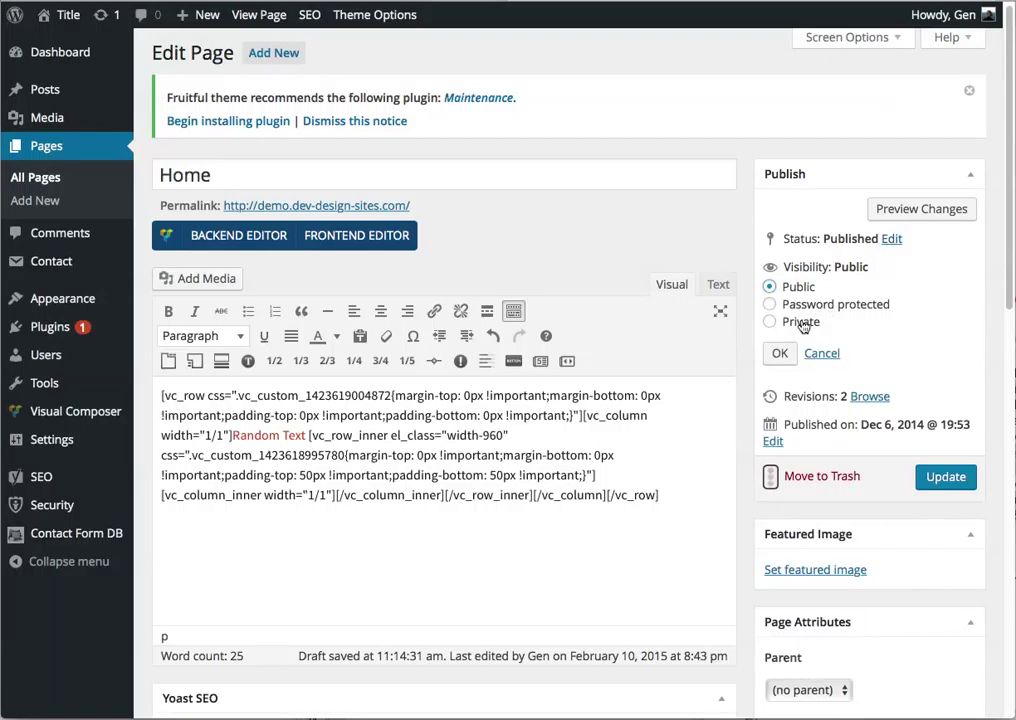
click(855, 311)
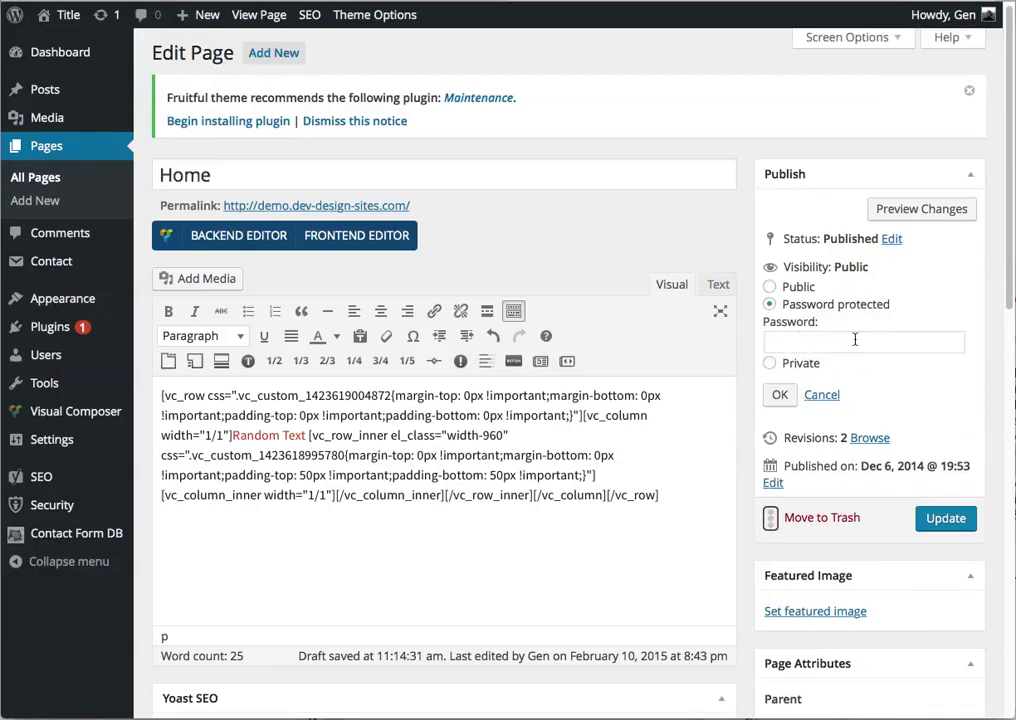
click(801, 366)
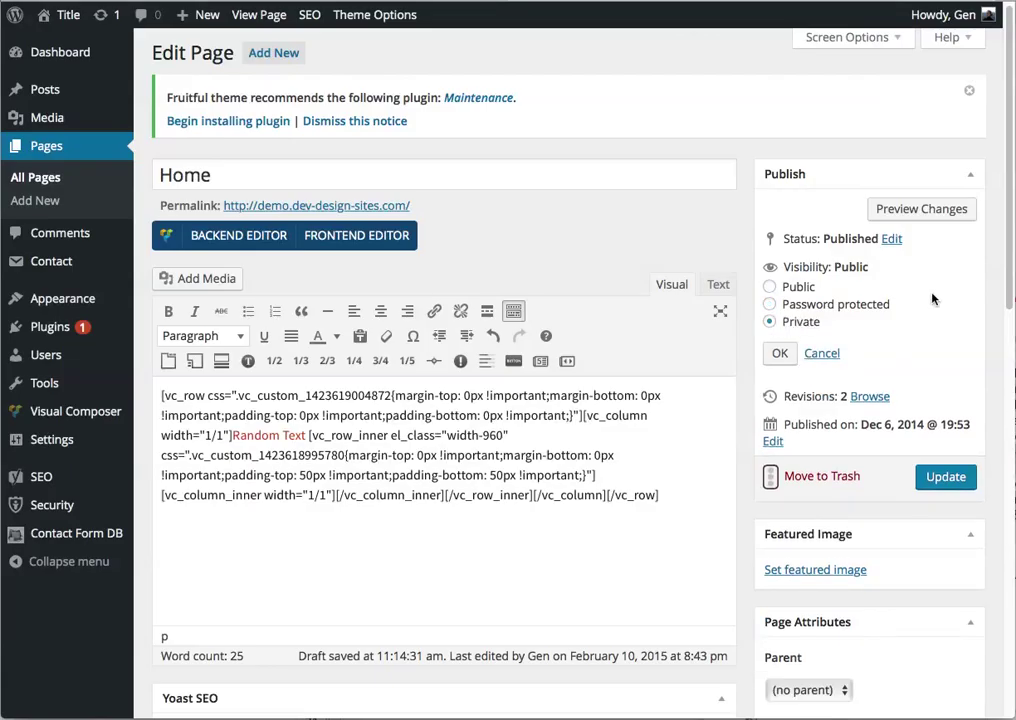
click(798, 288)
click(779, 353)
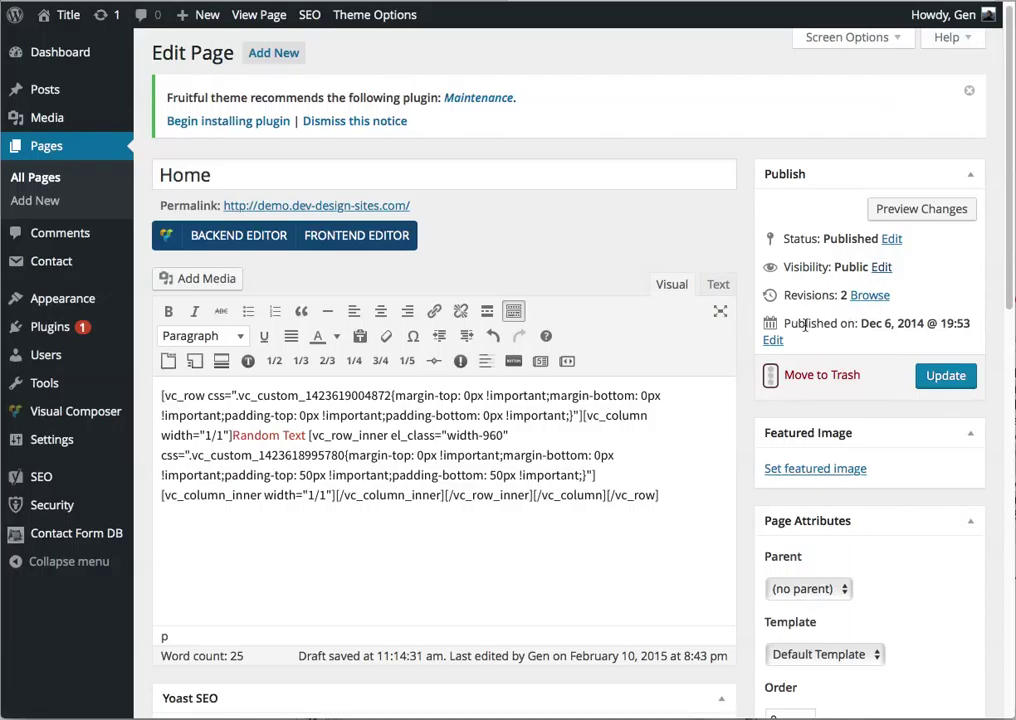
Step: Look at the editable date and time fields of the page's publication date and cancel without changing them
double_click(805, 322)
click(837, 323)
click(773, 340)
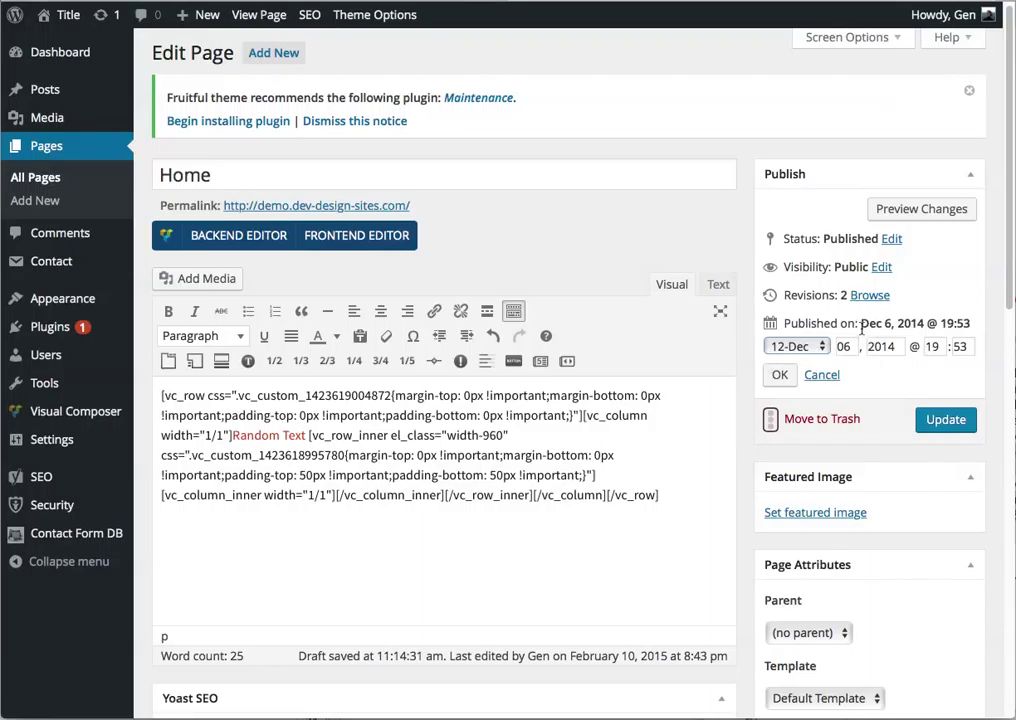
click(821, 375)
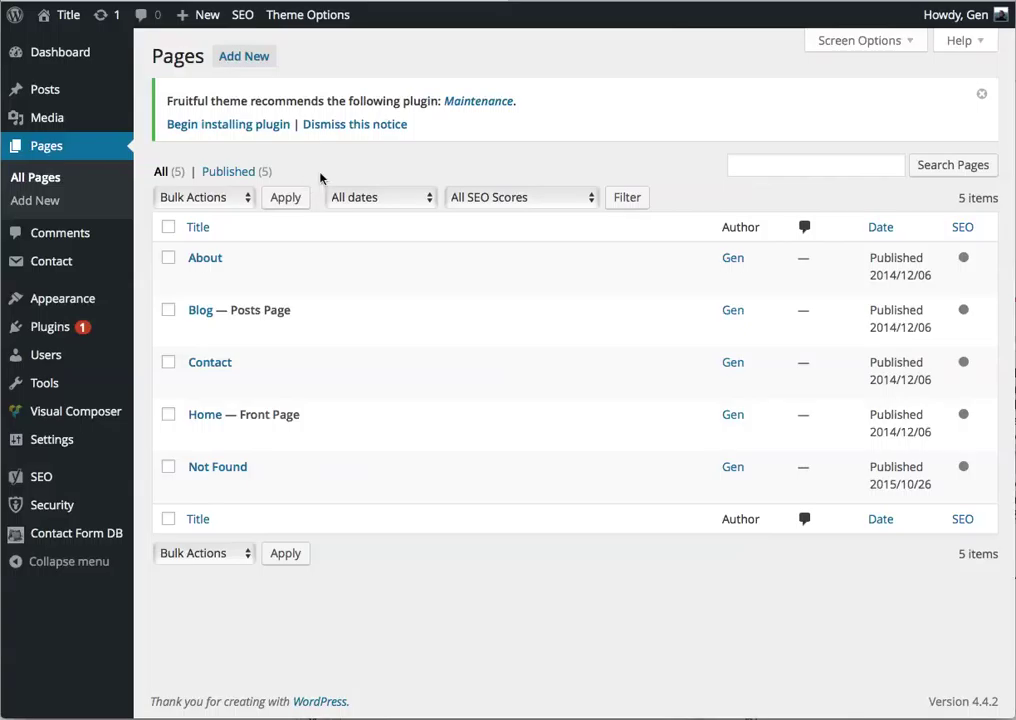
Step: Return to the Home page's edit screen and look over its Featured Image and Page Attributes boxes
click(681, 1)
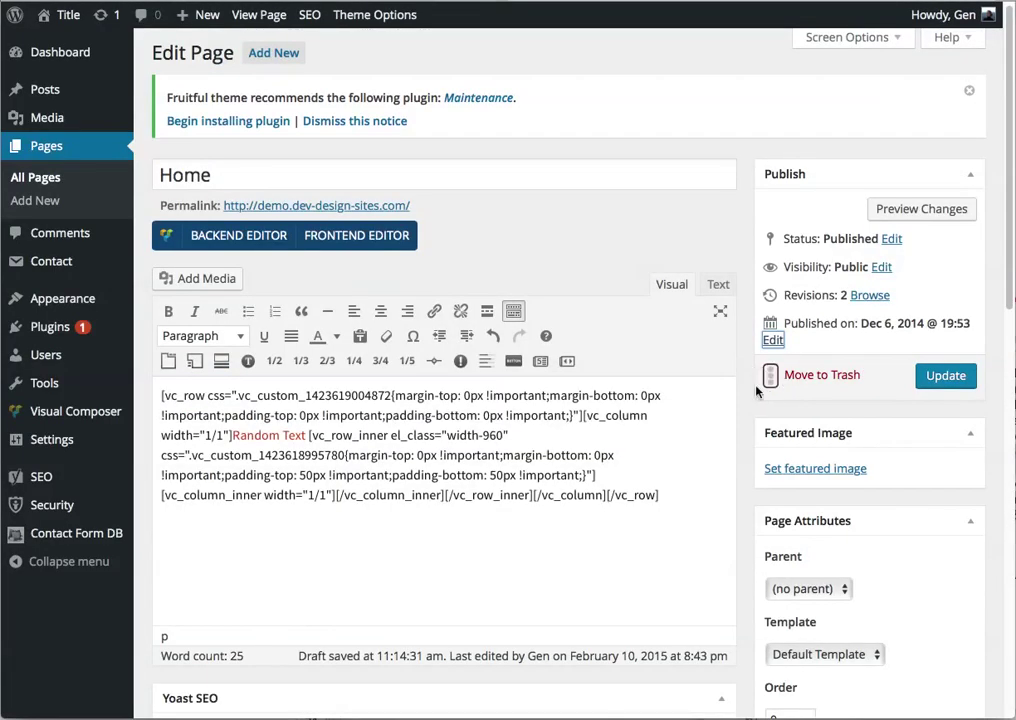
scroll(1012, 275, down, 5)
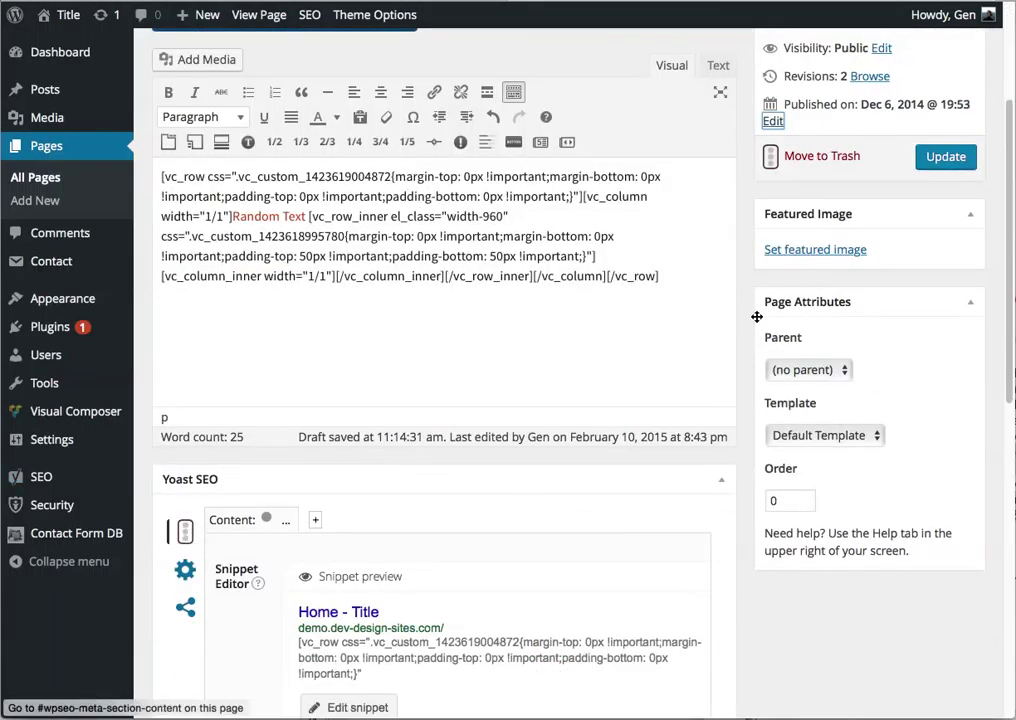
scroll(1010, 260, up, 5)
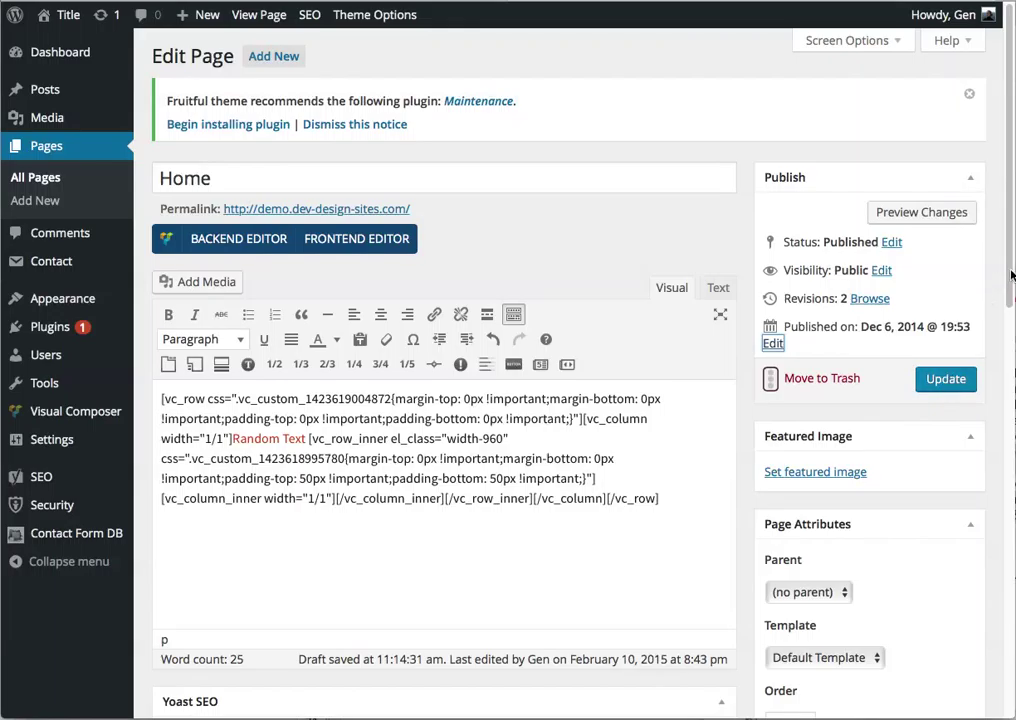
scroll(1000, 320, down, 3)
drag(1008, 338, 1009, 420)
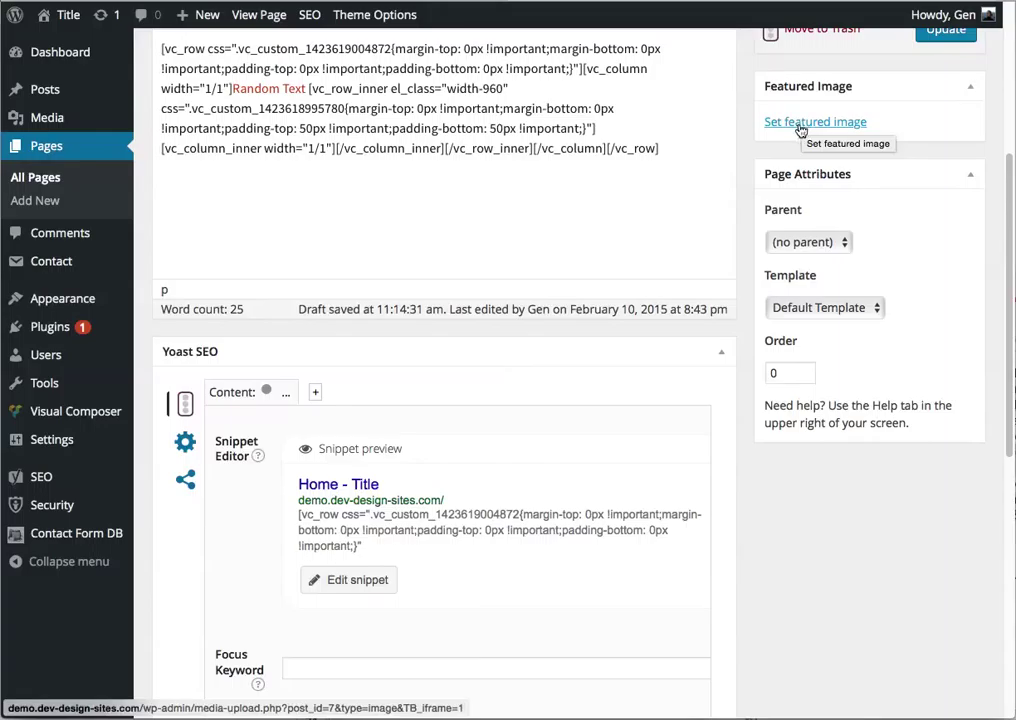
Step: Look through the Home page's parent and template options, keeping (no parent) and Default Template
click(829, 245)
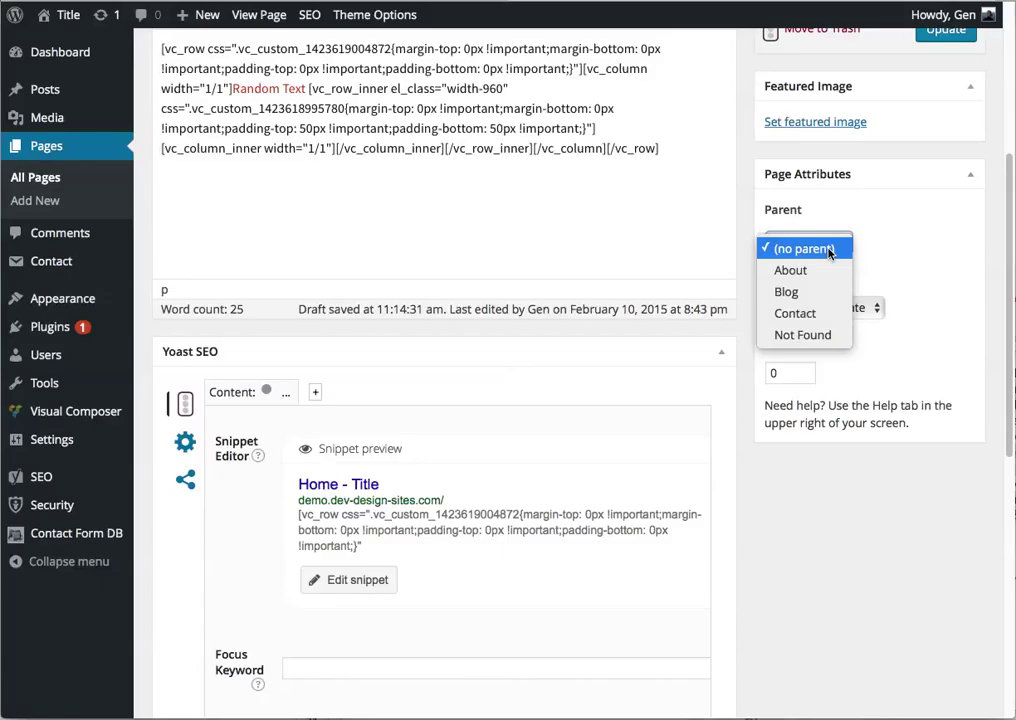
click(826, 249)
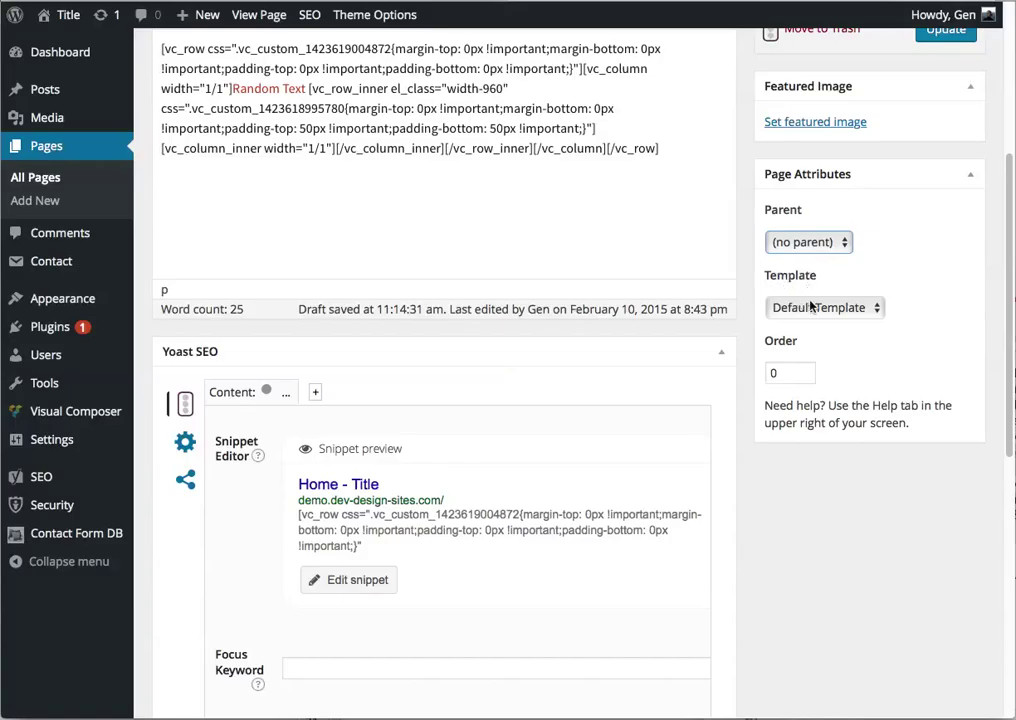
click(871, 309)
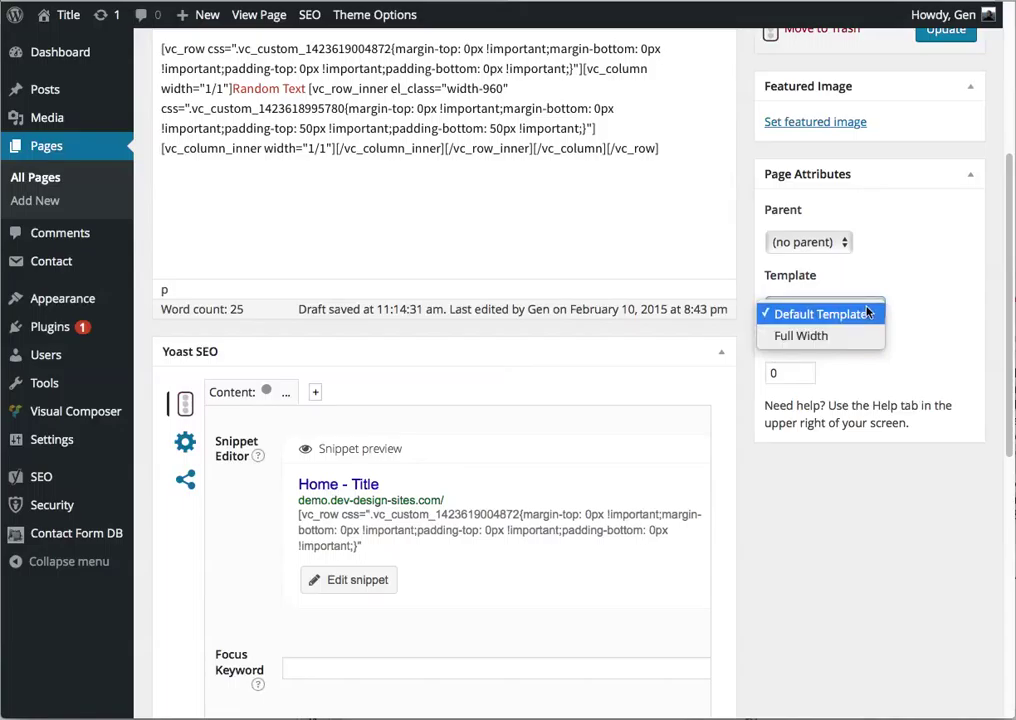
click(867, 313)
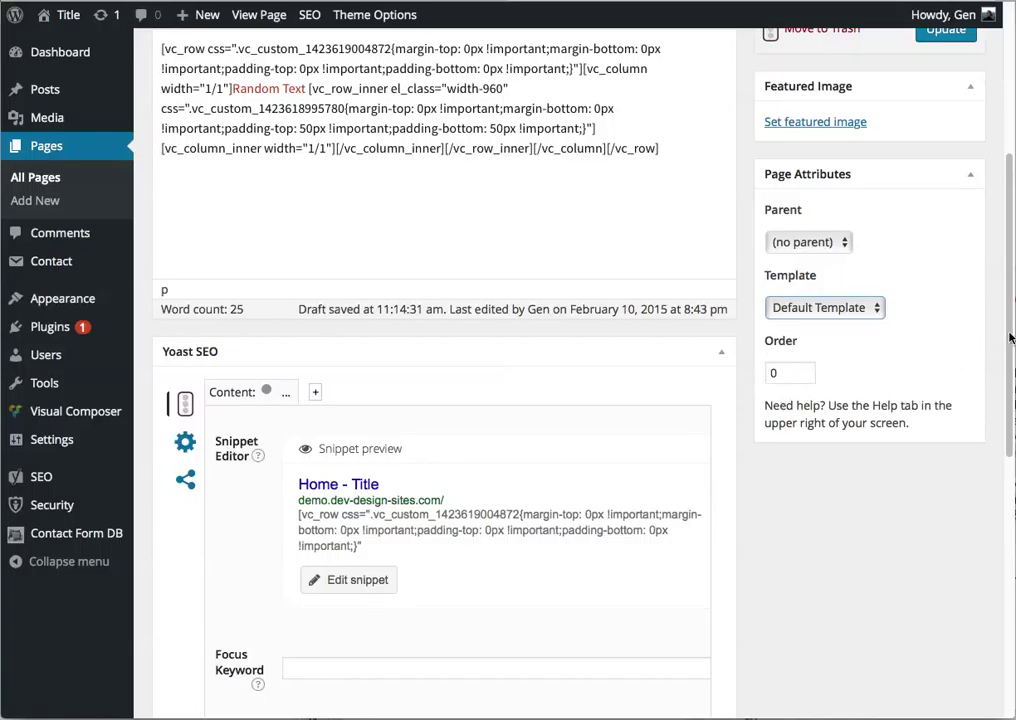
drag(1009, 338, 1013, 190)
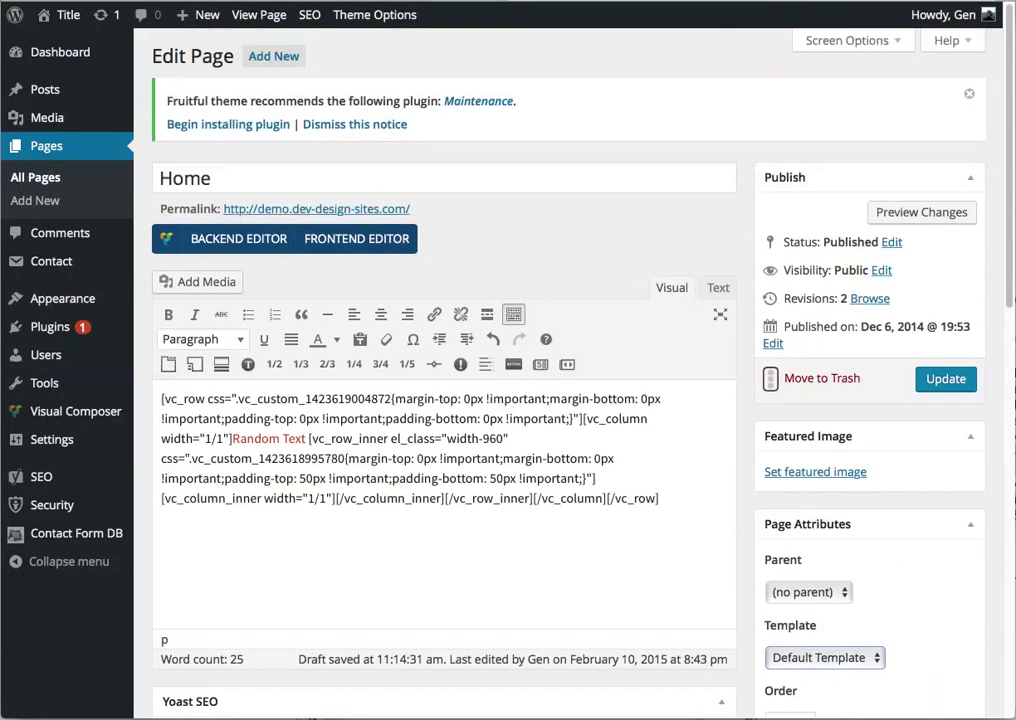